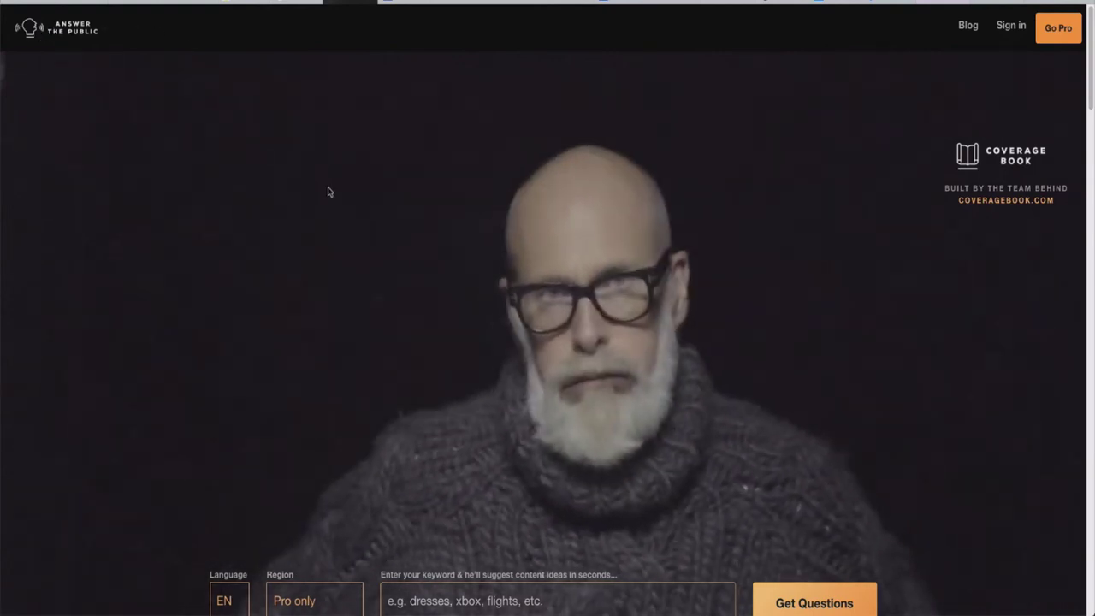
Pick 'clickfunnels' from the keyword suggestions and generate its report with 49 questions.
scroll(361, 414, down, 3)
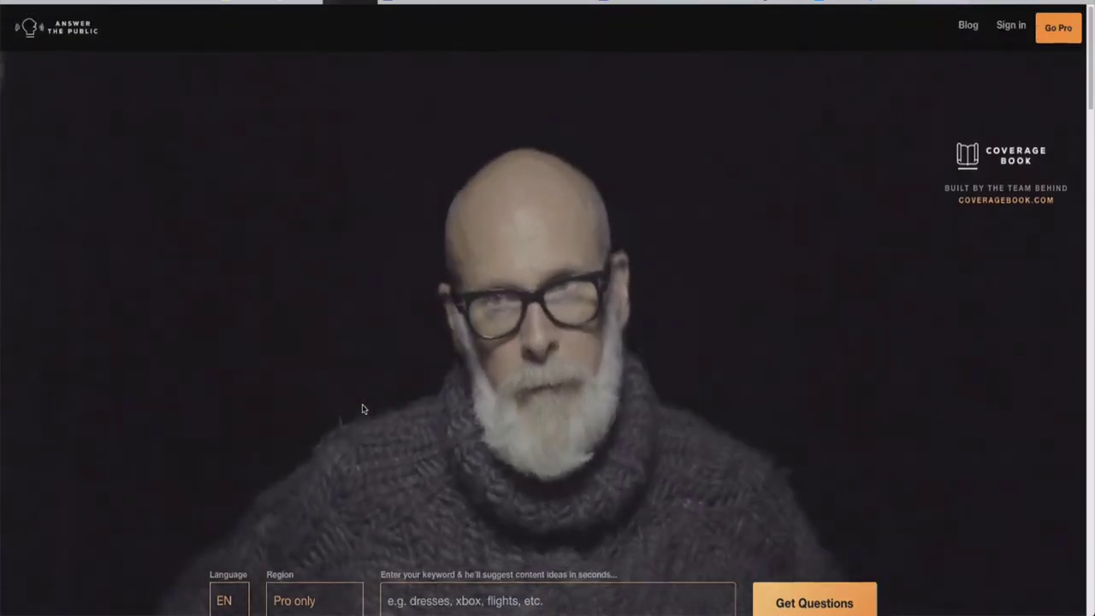
scroll(362, 410, down, 1)
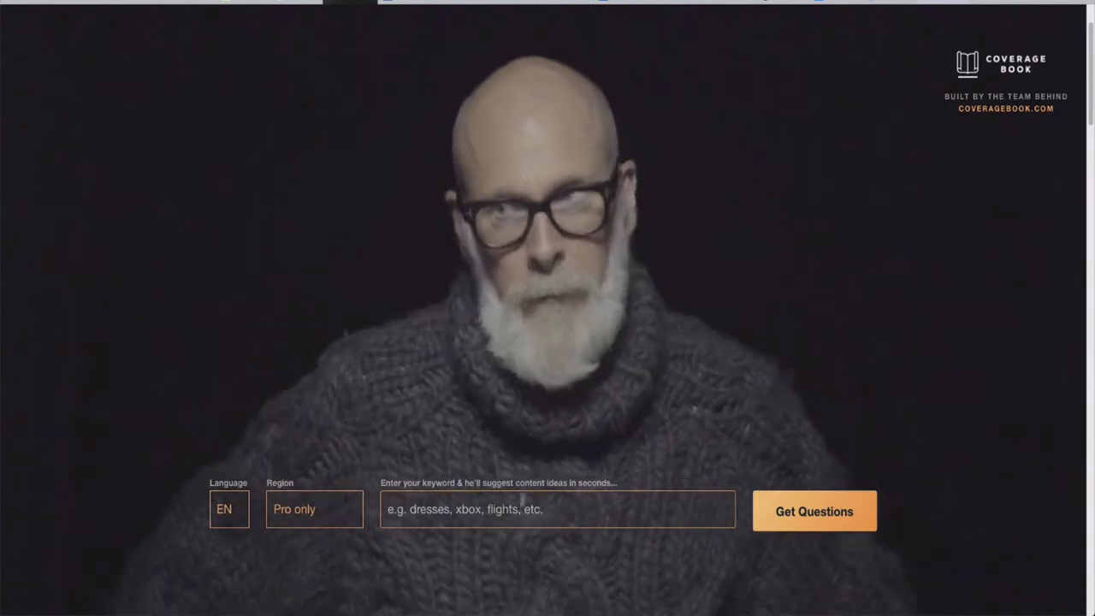
scroll(671, 23, up, 1)
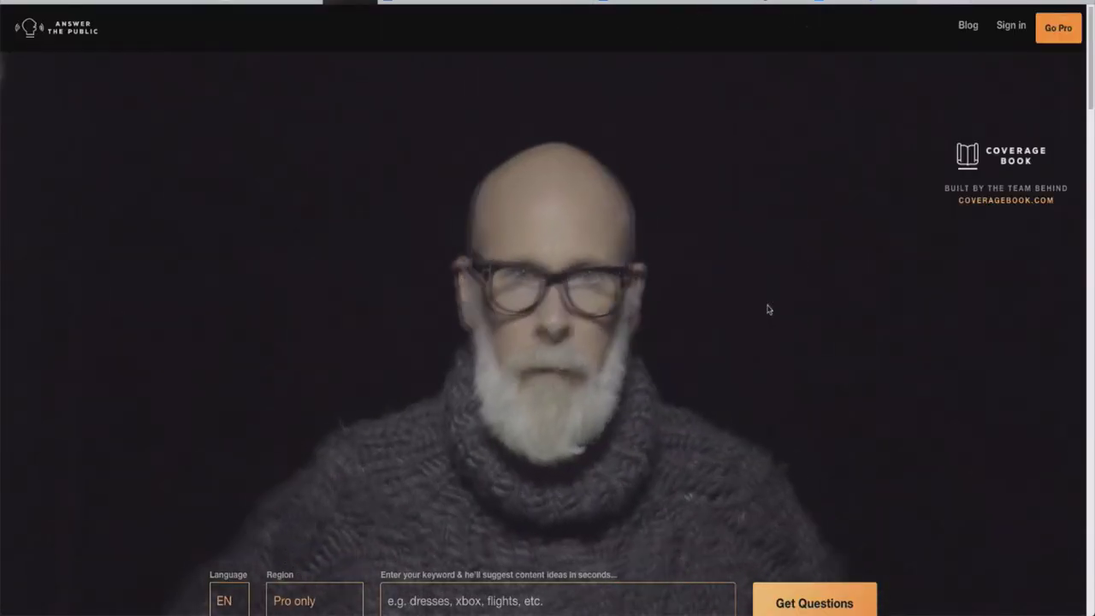
scroll(767, 308, down, 1)
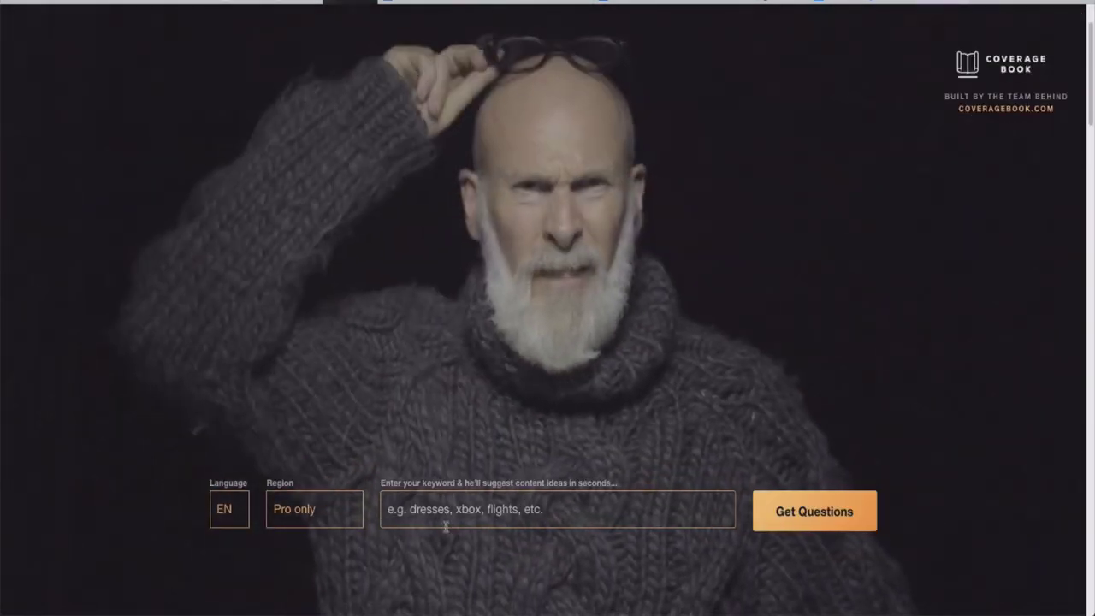
scroll(436, 514, down, 1)
click(447, 501)
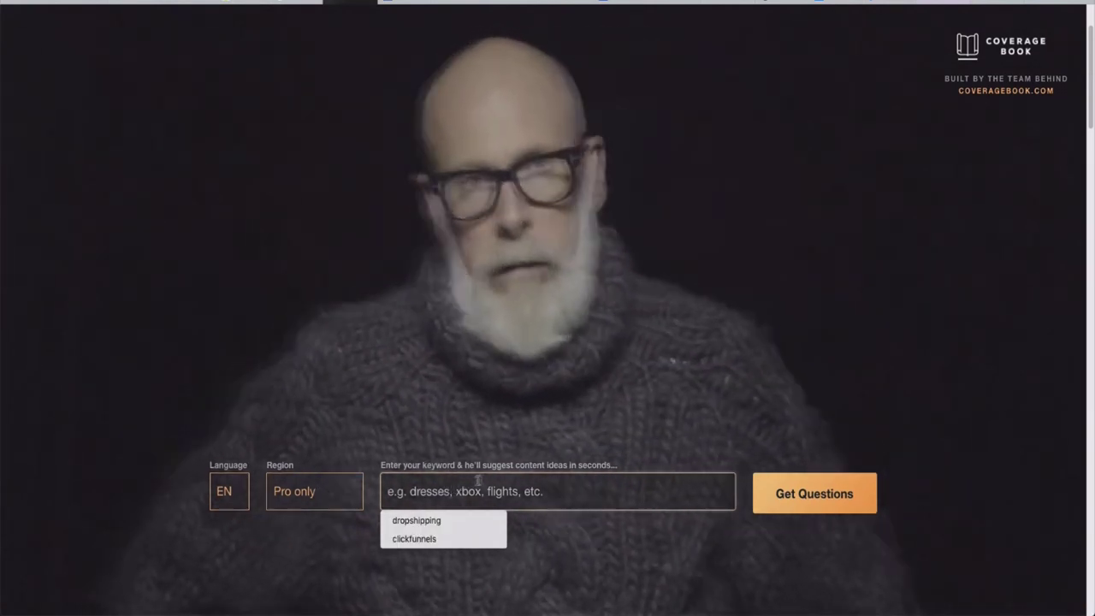
click(435, 539)
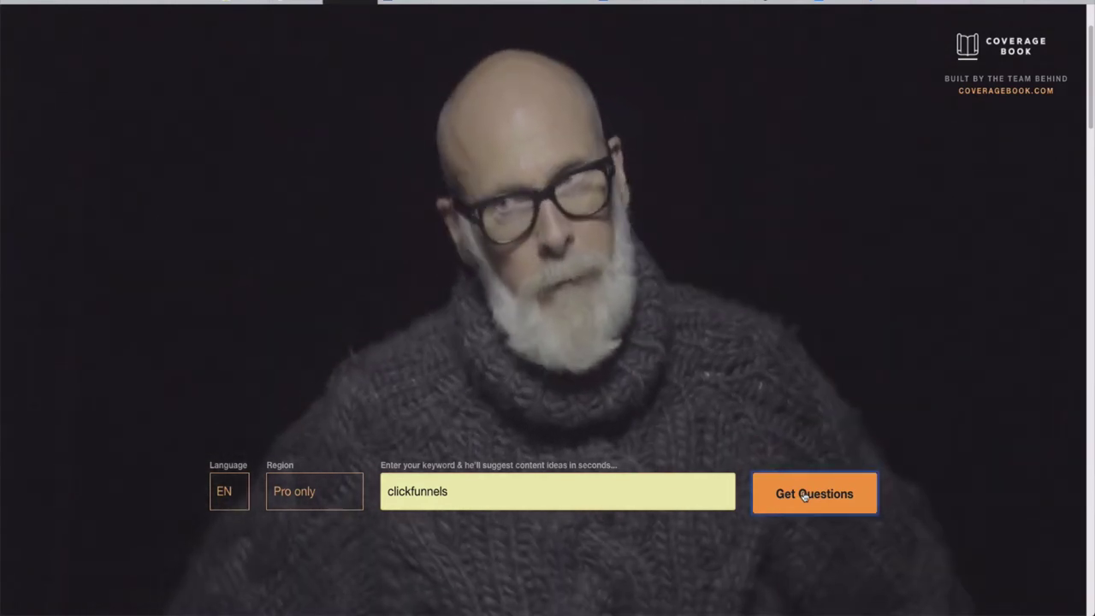
click(805, 497)
scroll(613, 304, down, 1)
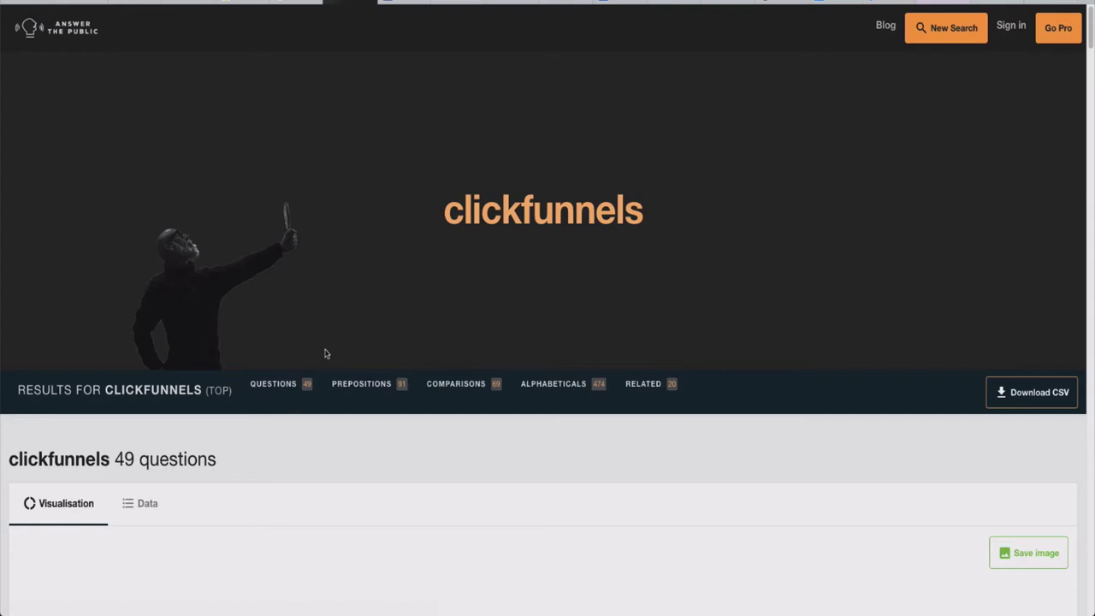
scroll(316, 550, down, 5)
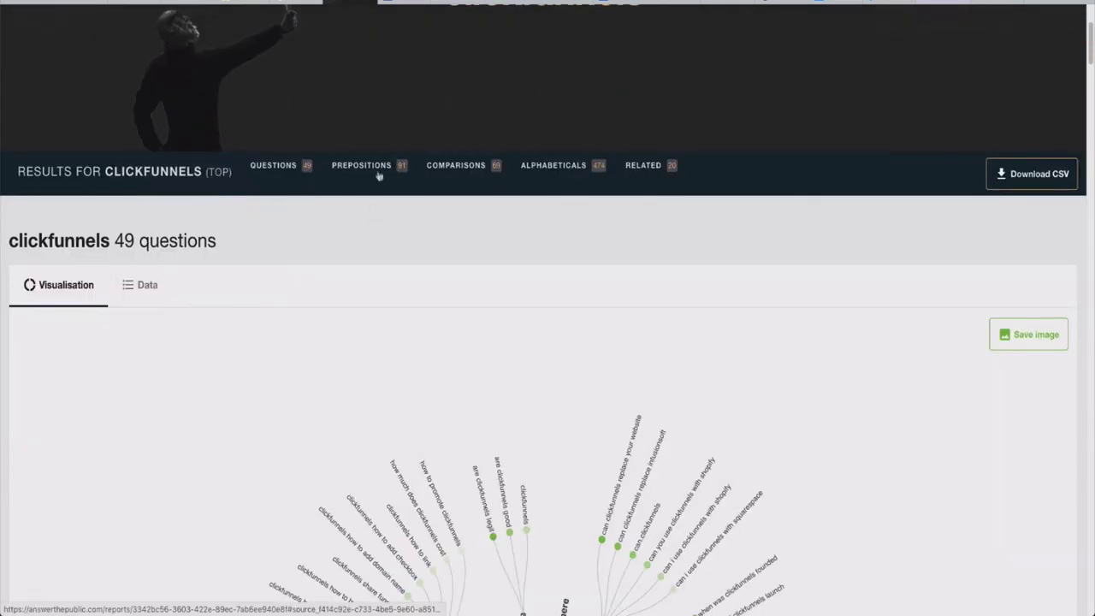
scroll(332, 319, down, 3)
scroll(332, 308, up, 3)
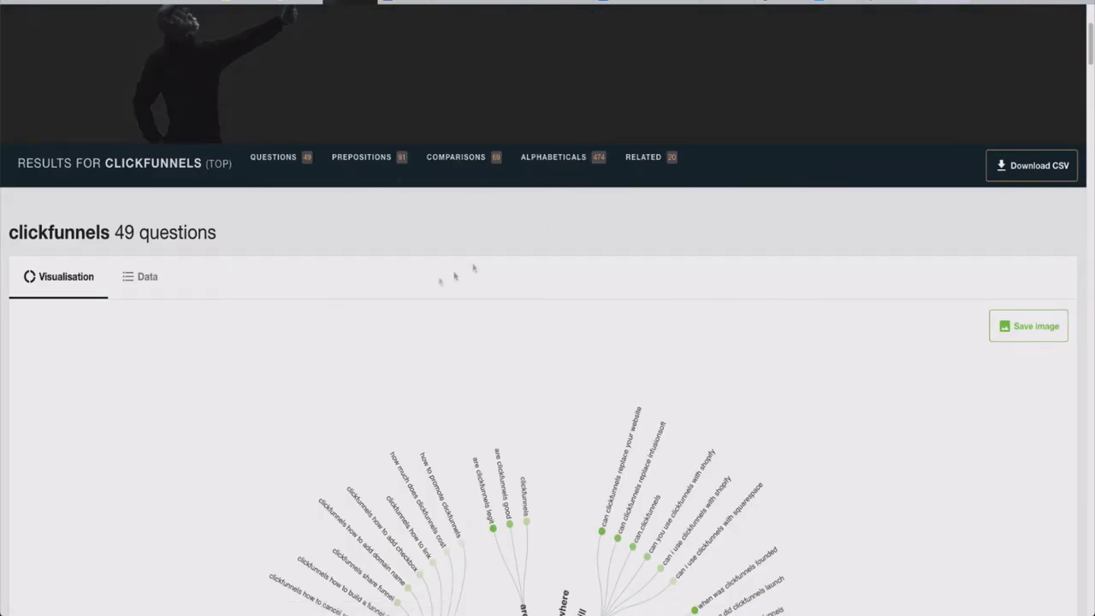
scroll(428, 282, down, 2)
scroll(393, 291, down, 10)
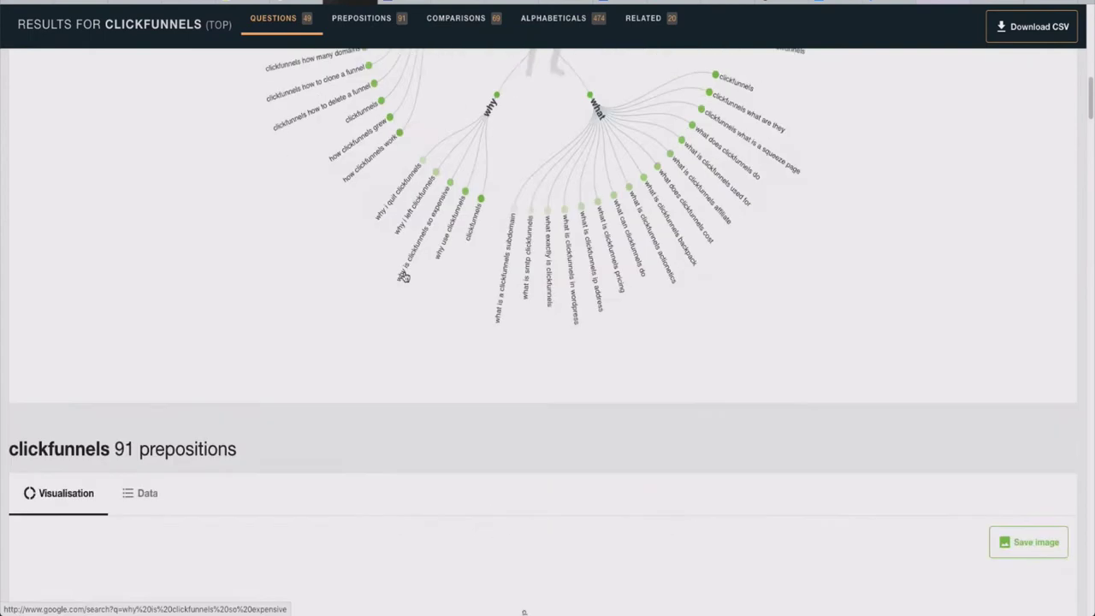
scroll(403, 274, up, 6)
scroll(501, 150, up, 2)
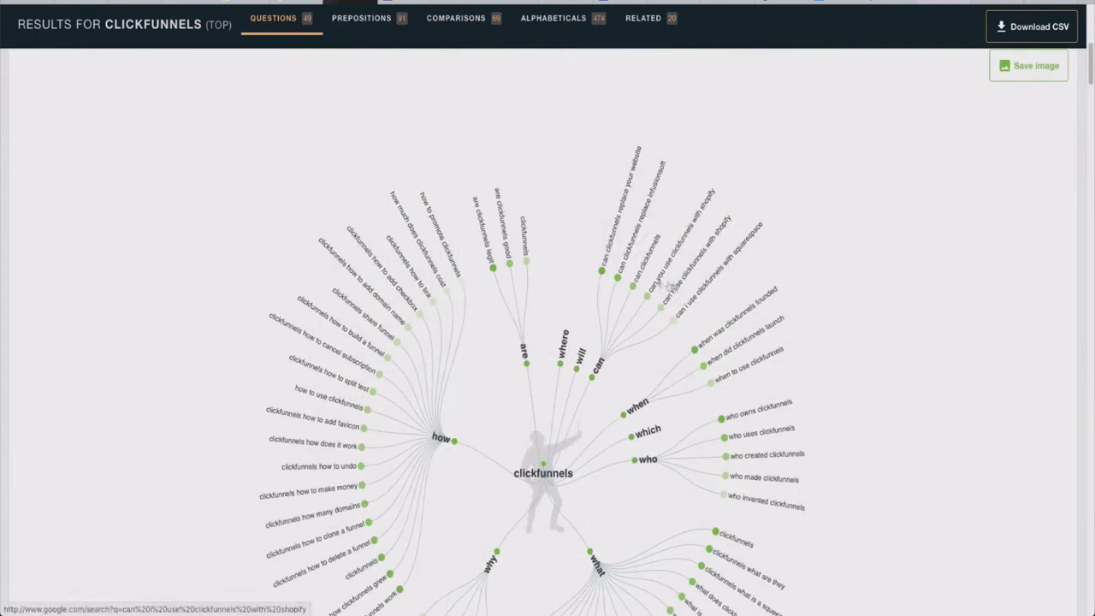
scroll(382, 384, down, 9)
scroll(383, 380, up, 8)
scroll(382, 380, up, 5)
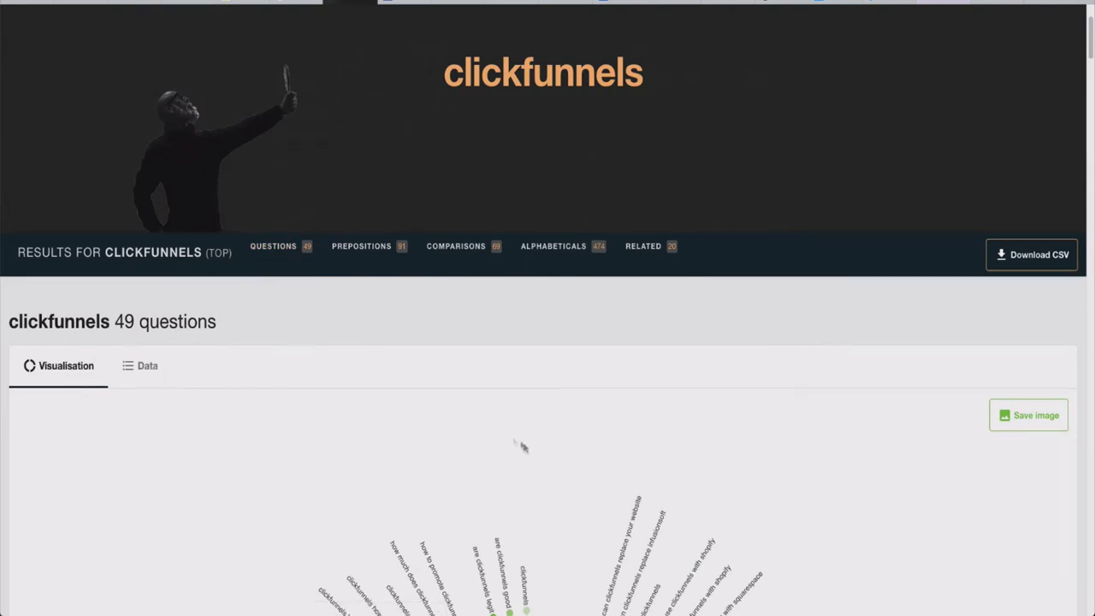
scroll(693, 475, down, 3)
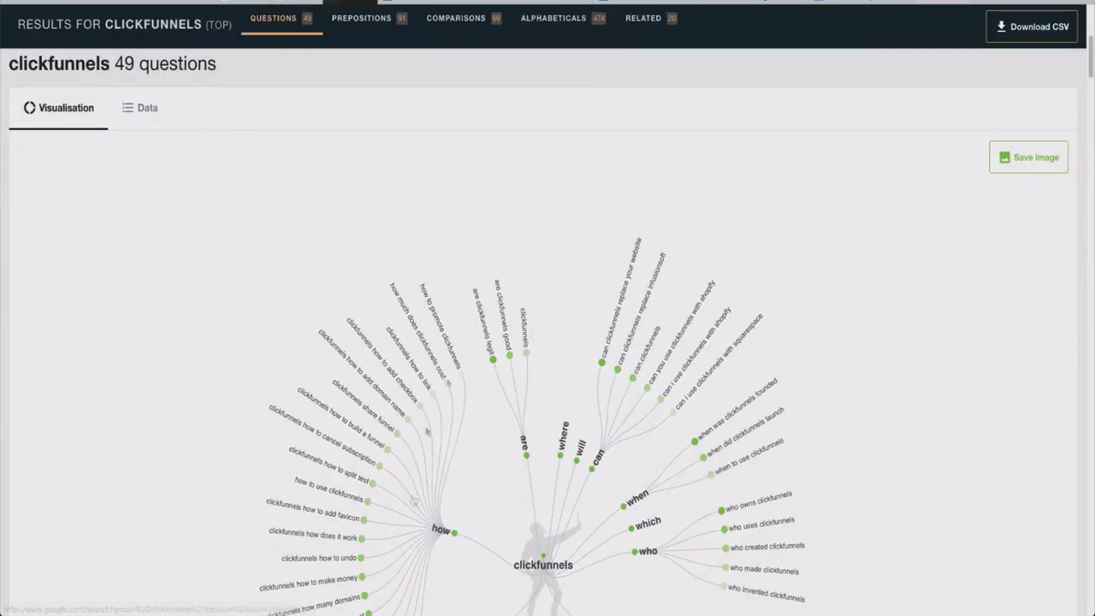
Switch the clickfunnels questions to Data lists and mark phrases in the can list.
click(137, 108)
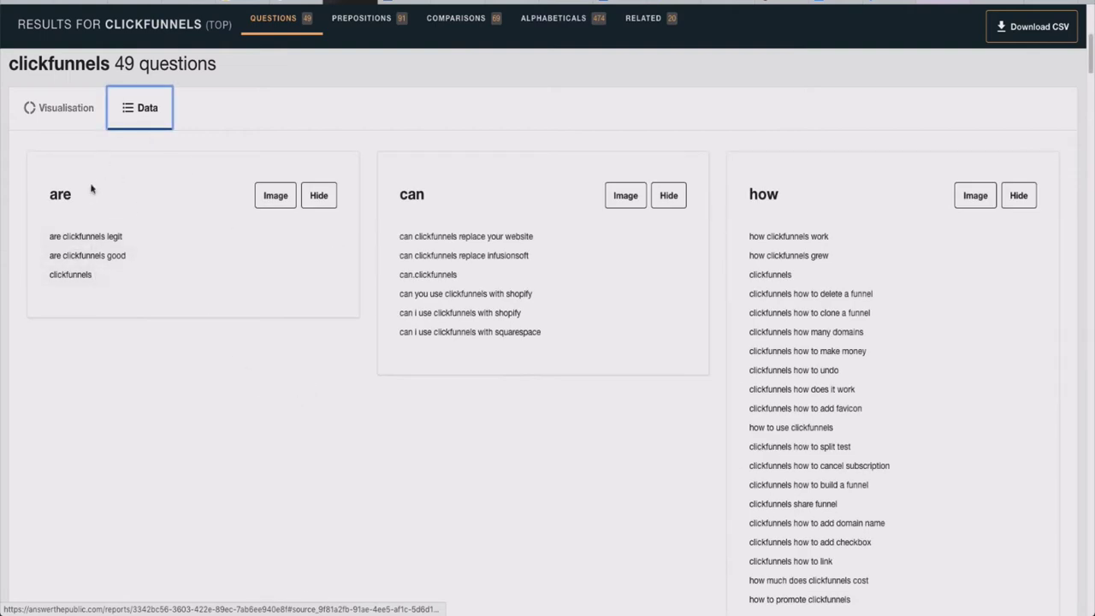
scroll(354, 294, down, 1)
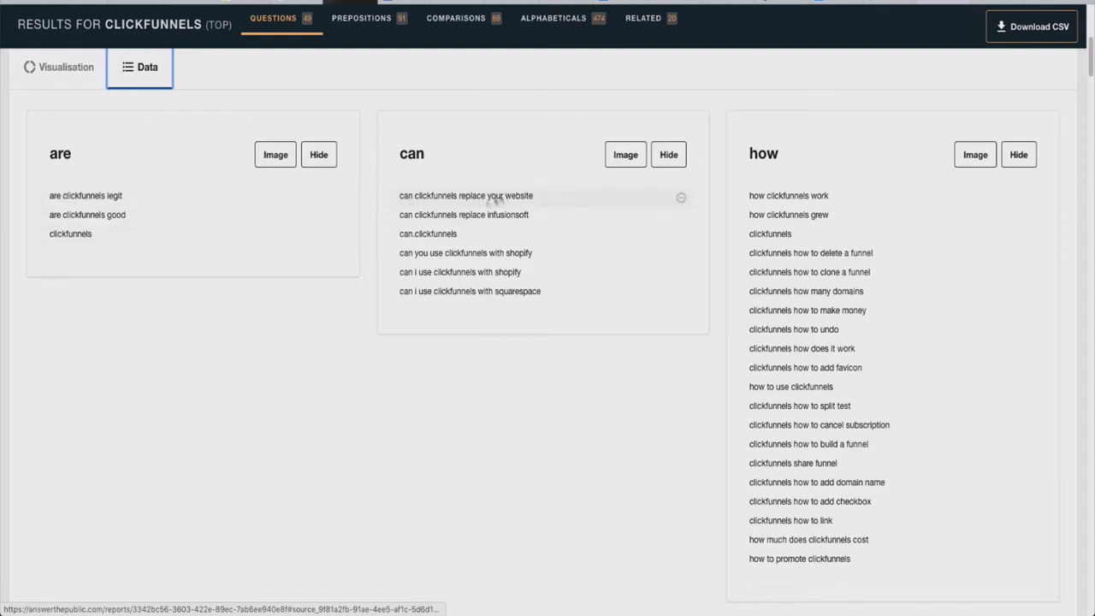
drag(403, 214, 540, 220)
drag(403, 232, 528, 255)
click(558, 260)
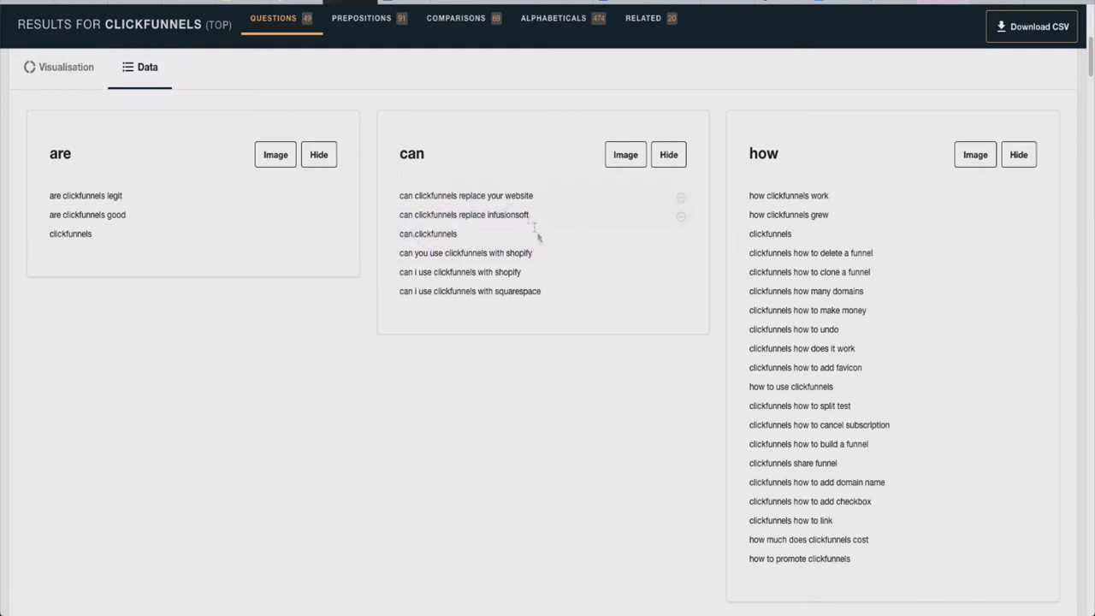
scroll(535, 255, up, 3)
scroll(794, 338, down, 3)
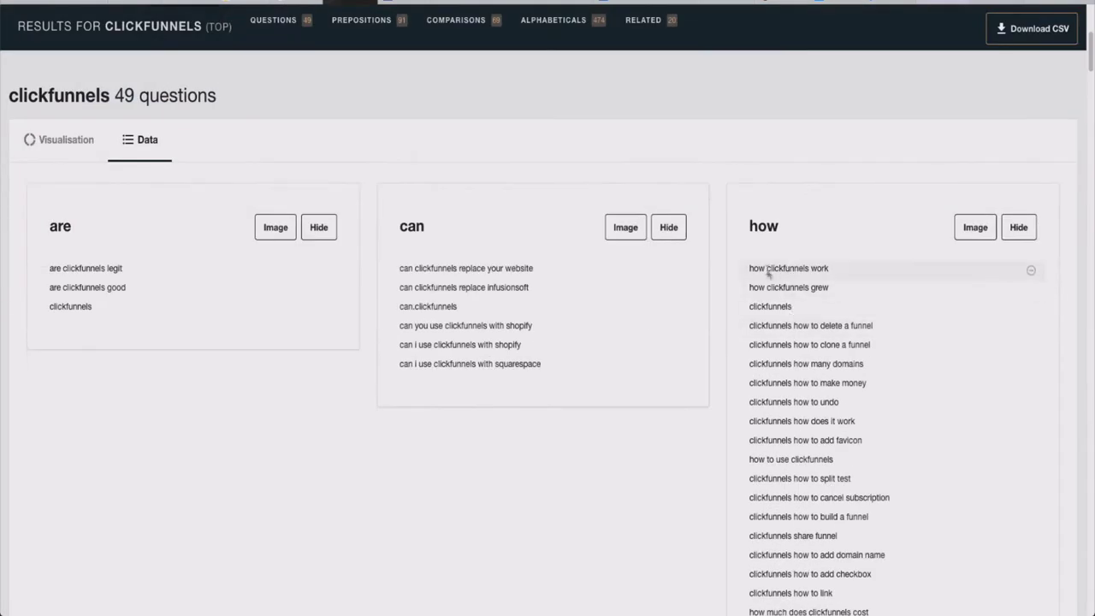
scroll(795, 290, down, 1)
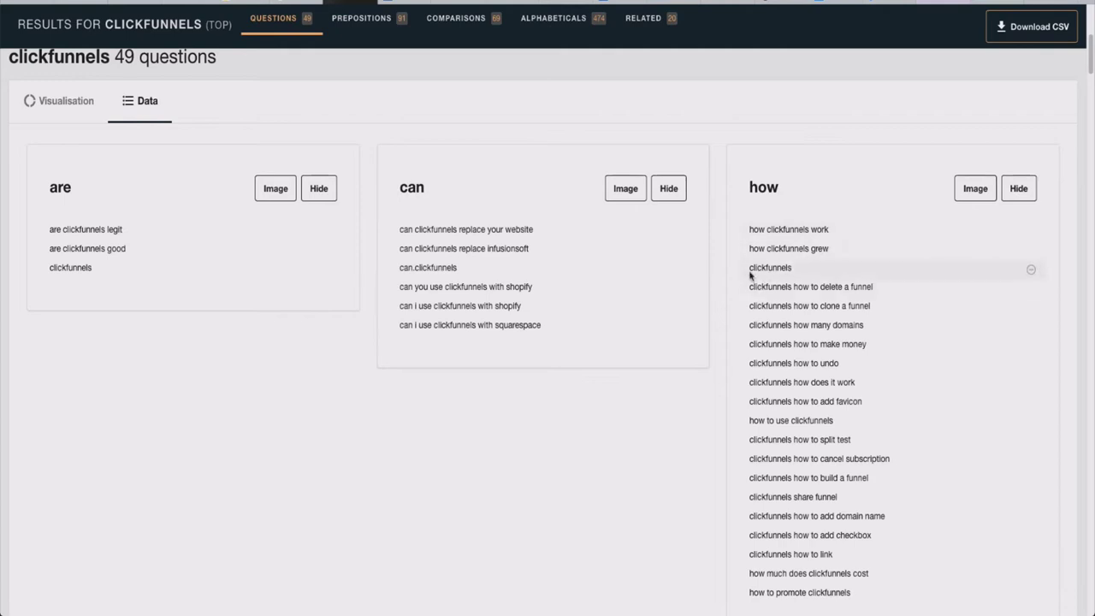
Mark questions in the how list and continue down to the 91 prepositions section.
drag(765, 287, 872, 284)
click(873, 284)
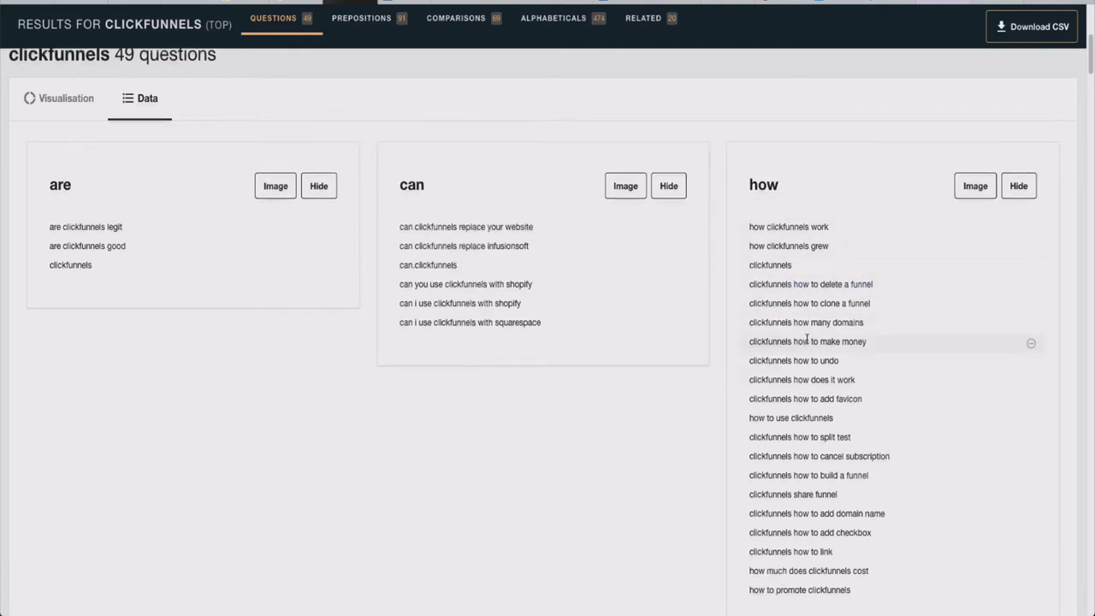
scroll(809, 351, down, 2)
scroll(804, 359, down, 2)
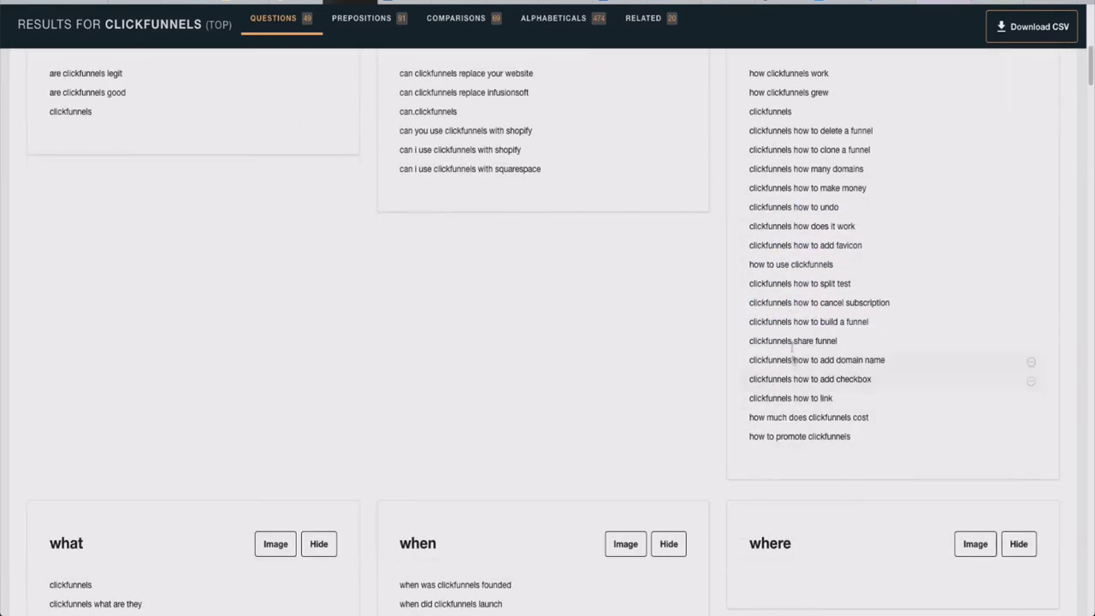
scroll(828, 310, down, 6)
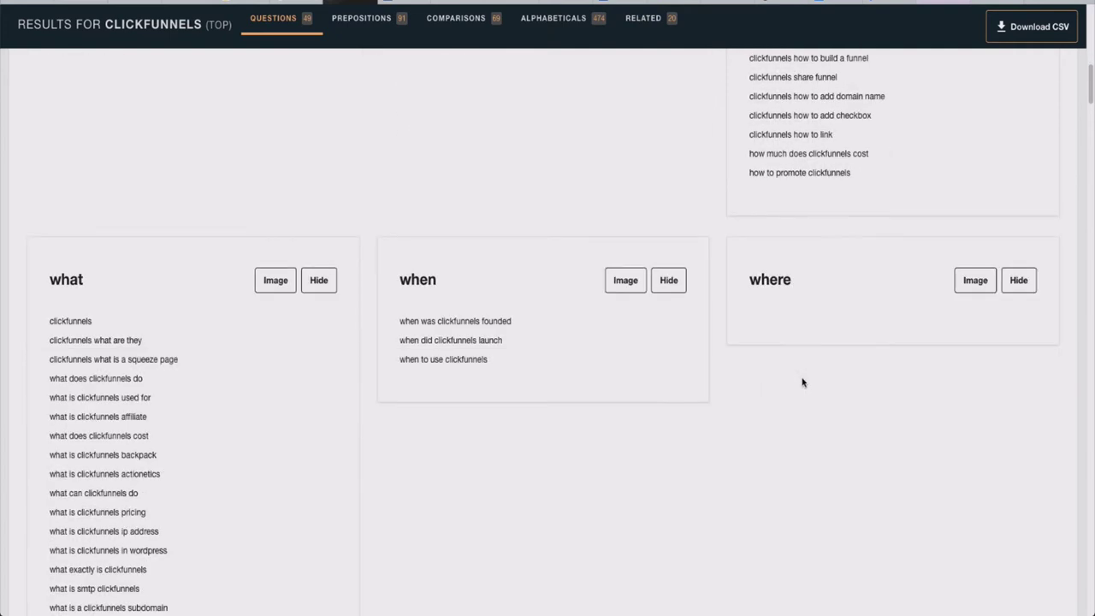
scroll(119, 419, down, 9)
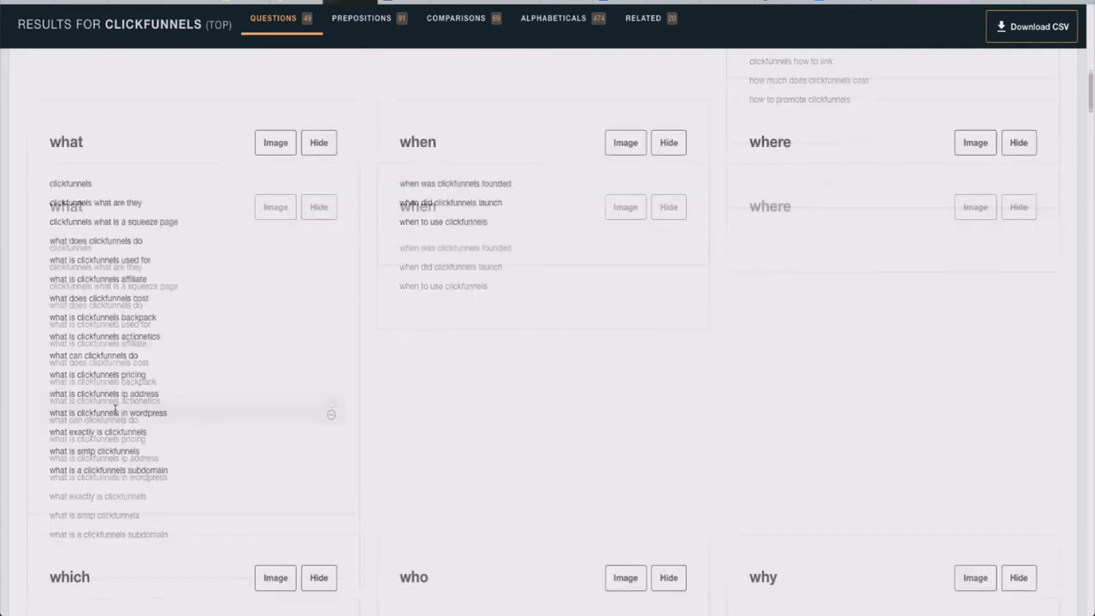
scroll(120, 410, down, 10)
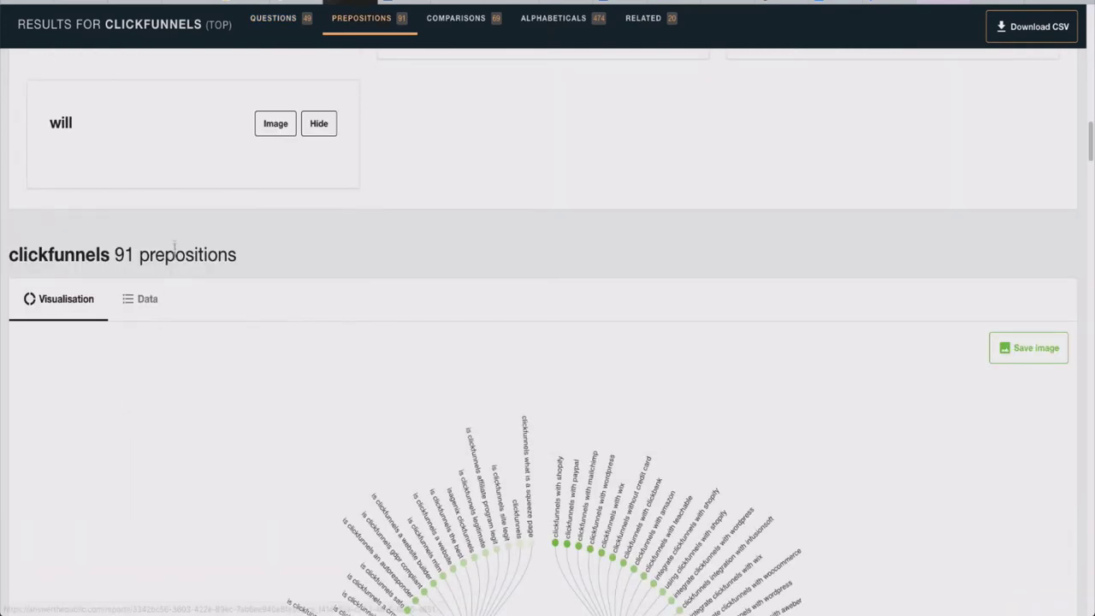
Show the 91 prepositions as Data lists and browse can, for, is, to, with, without.
click(144, 300)
scroll(171, 420, down, 4)
scroll(171, 367, up, 2)
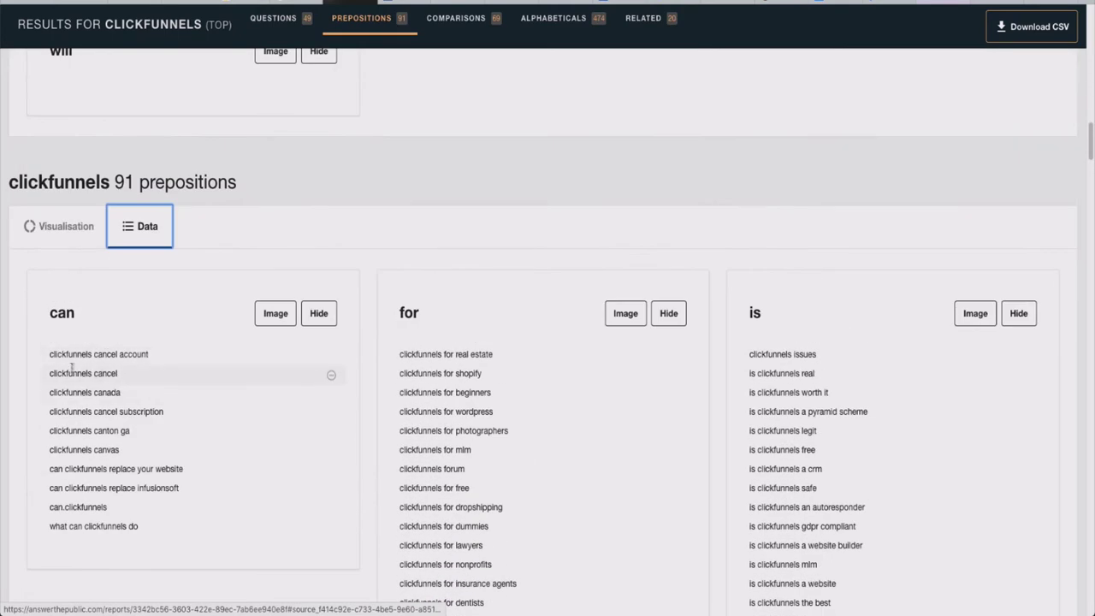
scroll(79, 286, down, 2)
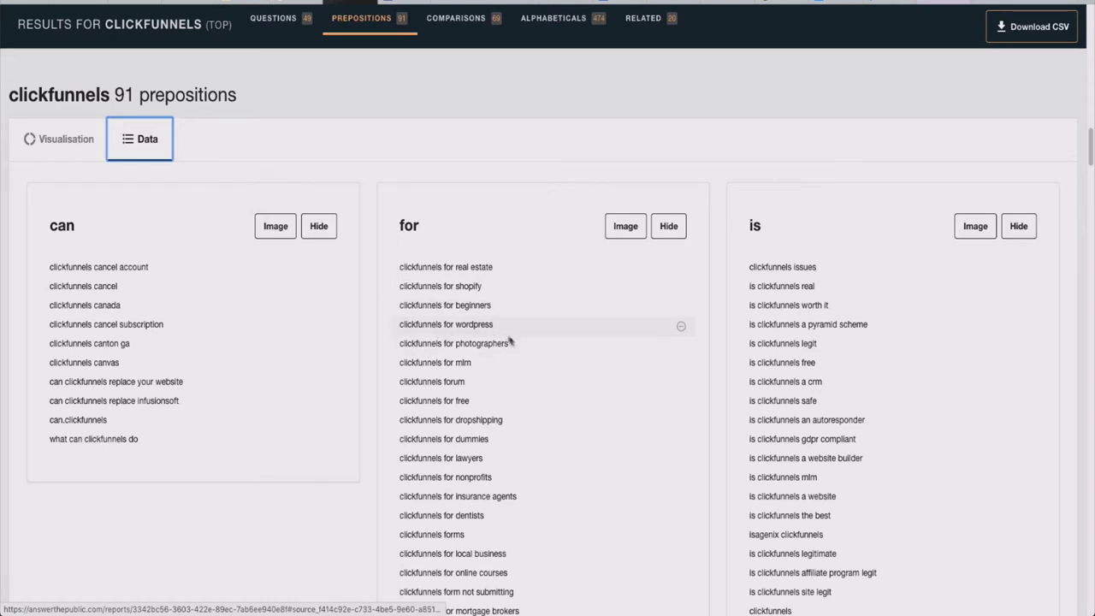
scroll(436, 381, down, 1)
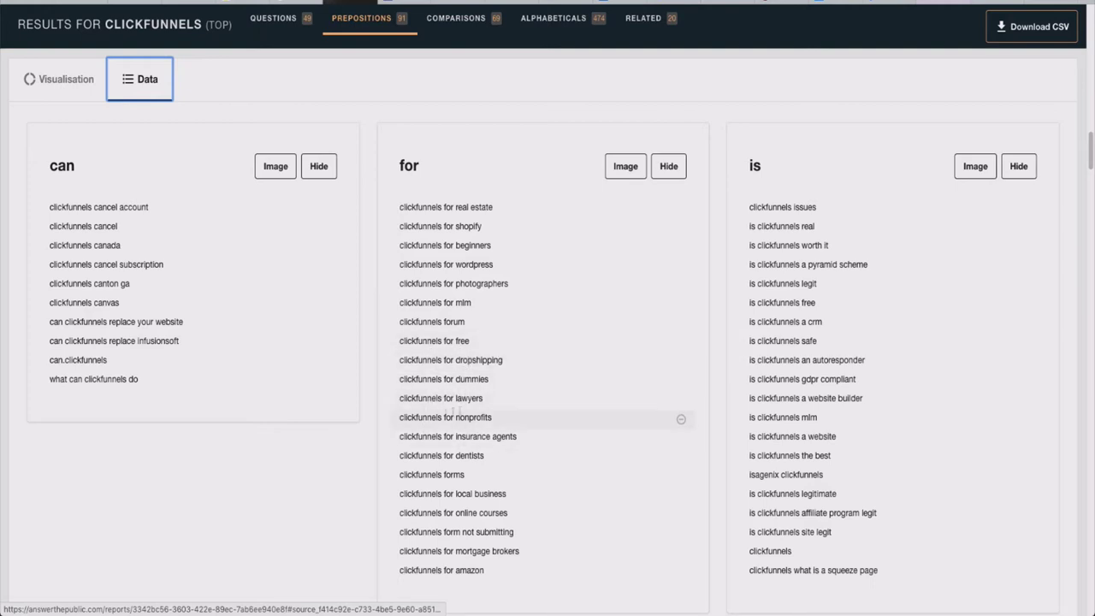
scroll(467, 476, down, 1)
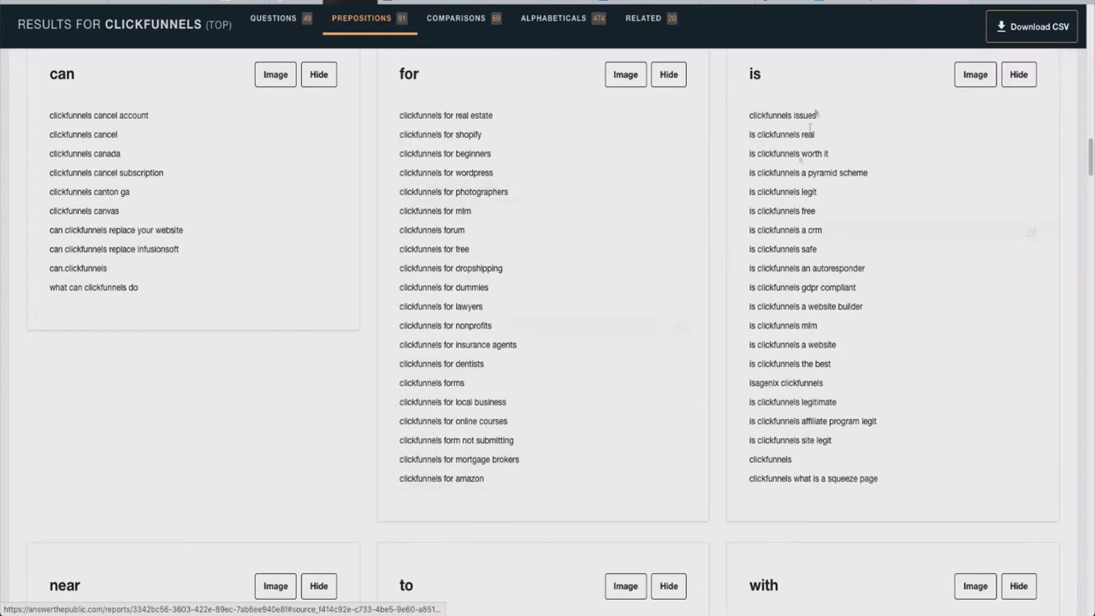
scroll(698, 432, down, 5)
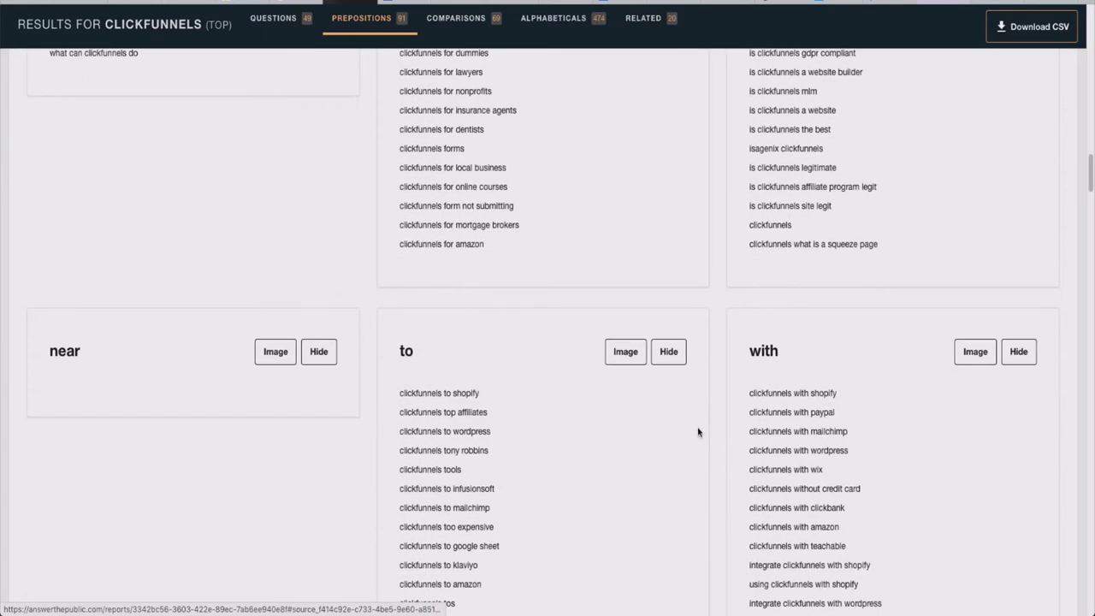
scroll(698, 432, down, 6)
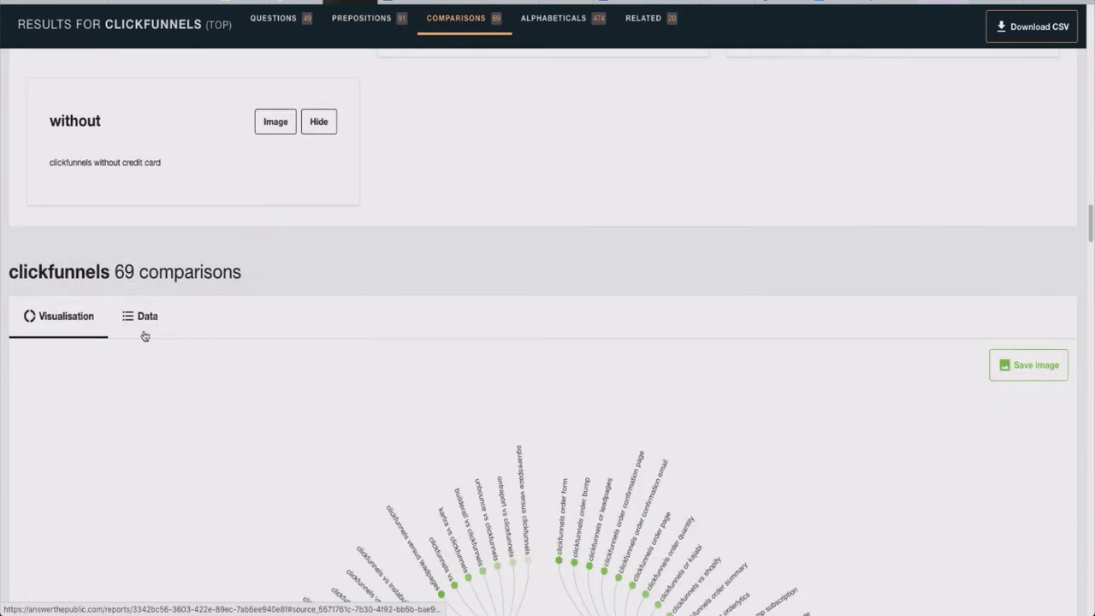
Show the 69 comparisons as Data lists and browse the and, like and or cards.
click(142, 317)
scroll(230, 495, down, 1)
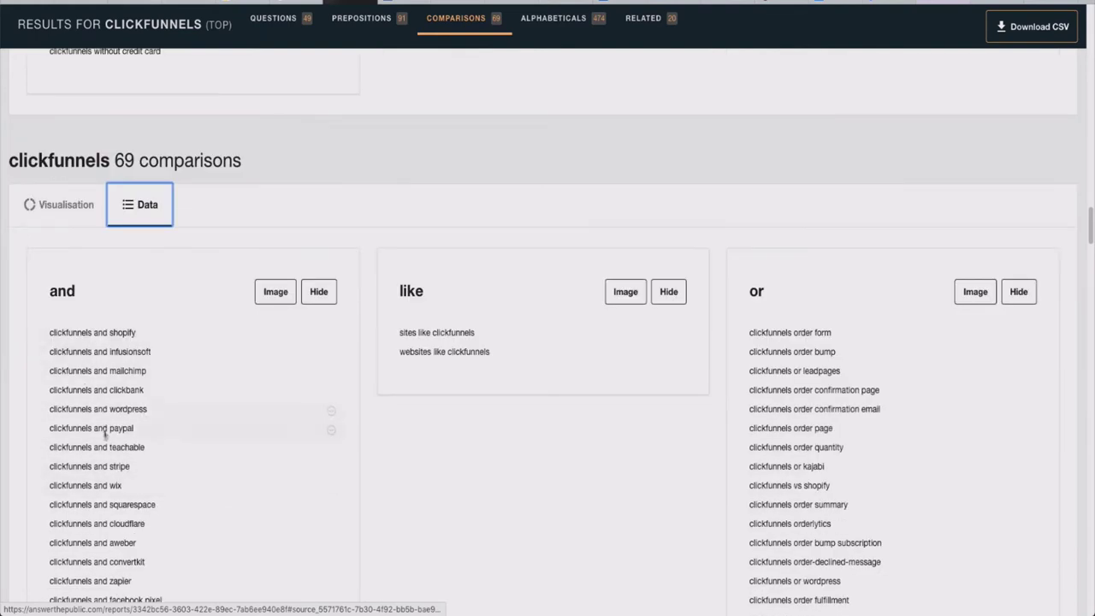
scroll(124, 411, down, 2)
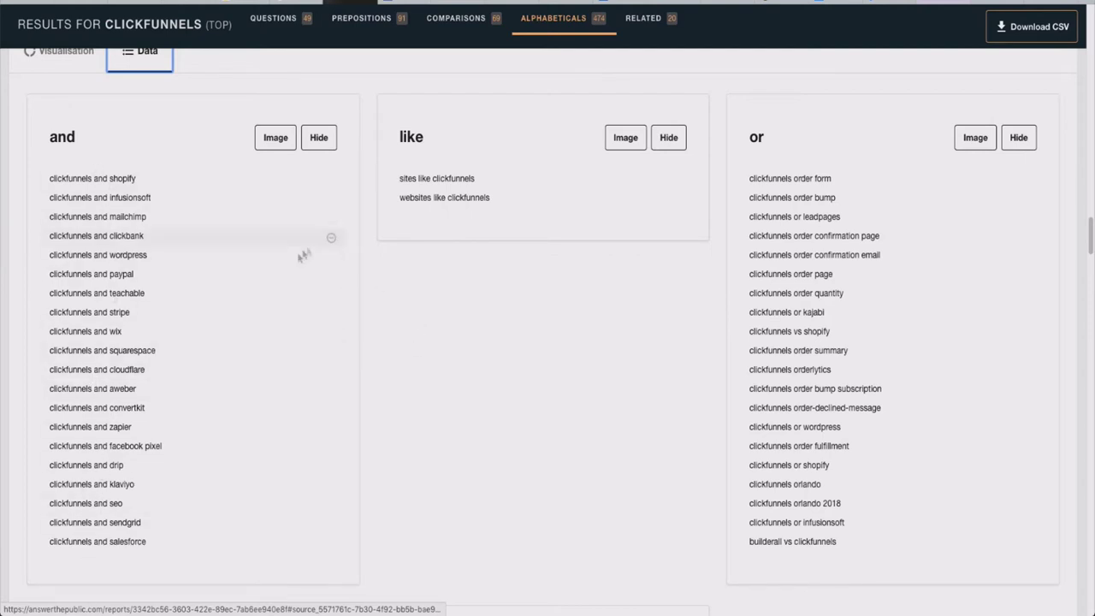
scroll(263, 454, up, 15)
scroll(263, 454, up, 10)
scroll(264, 453, down, 8)
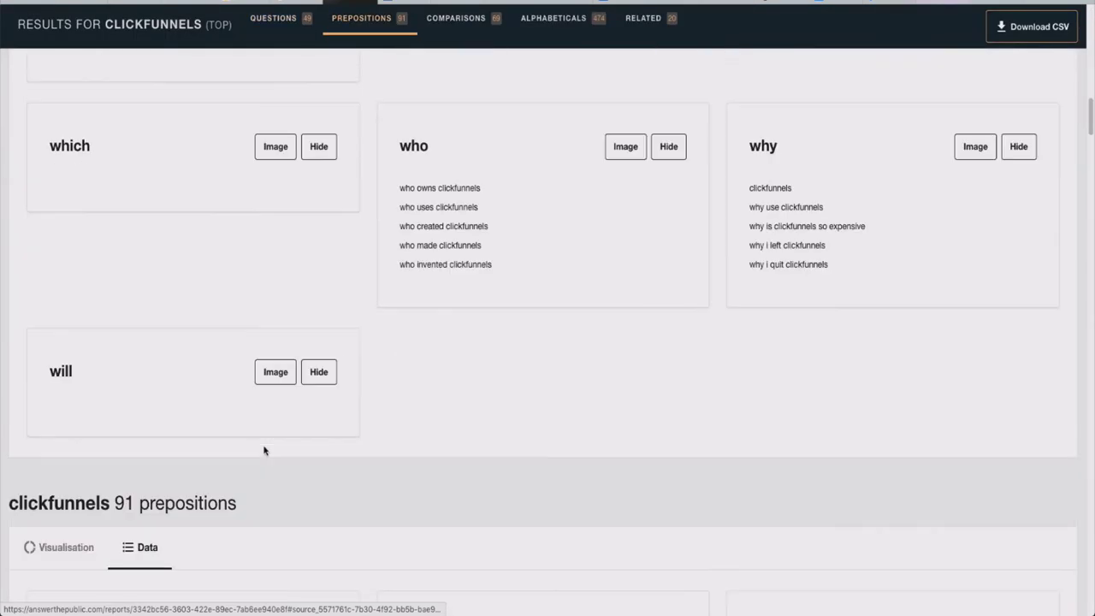
scroll(263, 450, down, 15)
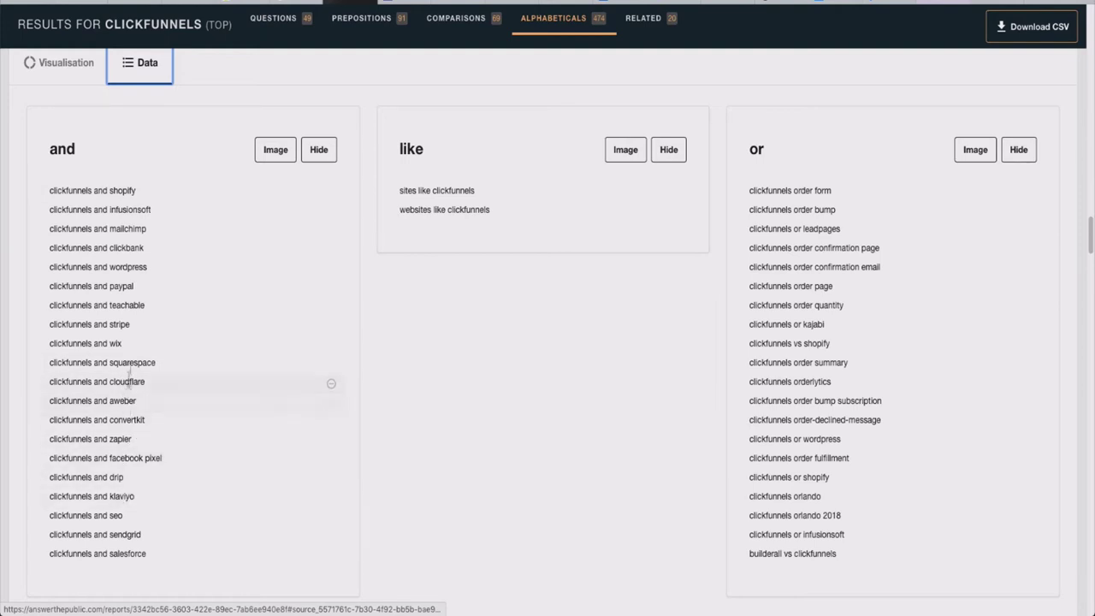
Select the phrase 'clickfunnels and infusionsoft', then just the word 'infusionsoft'.
triple_click(96, 211)
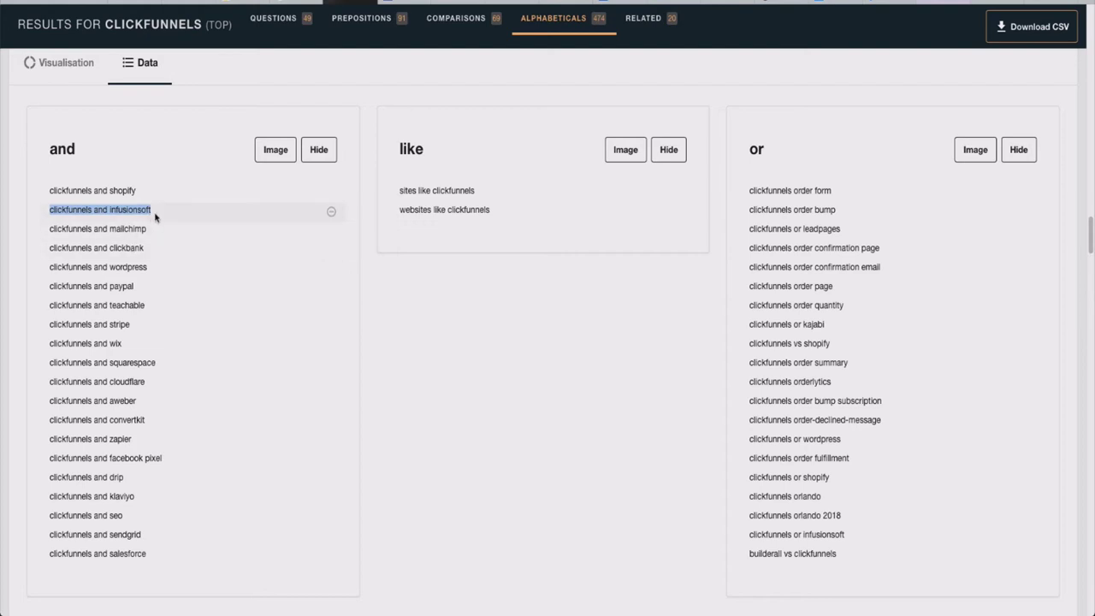
double_click(114, 211)
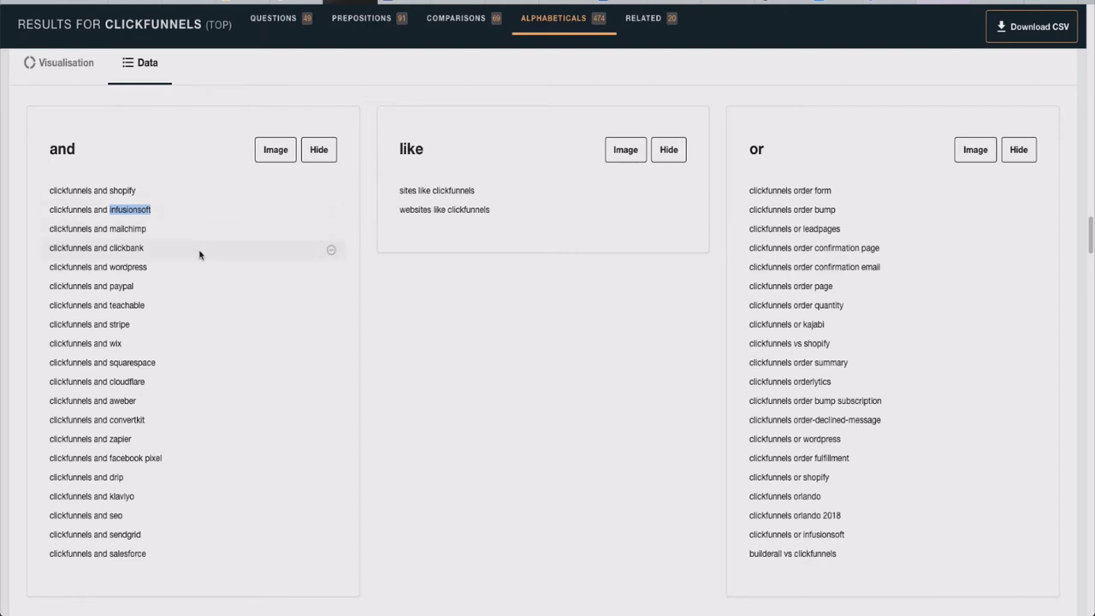
scroll(117, 368, down, 1)
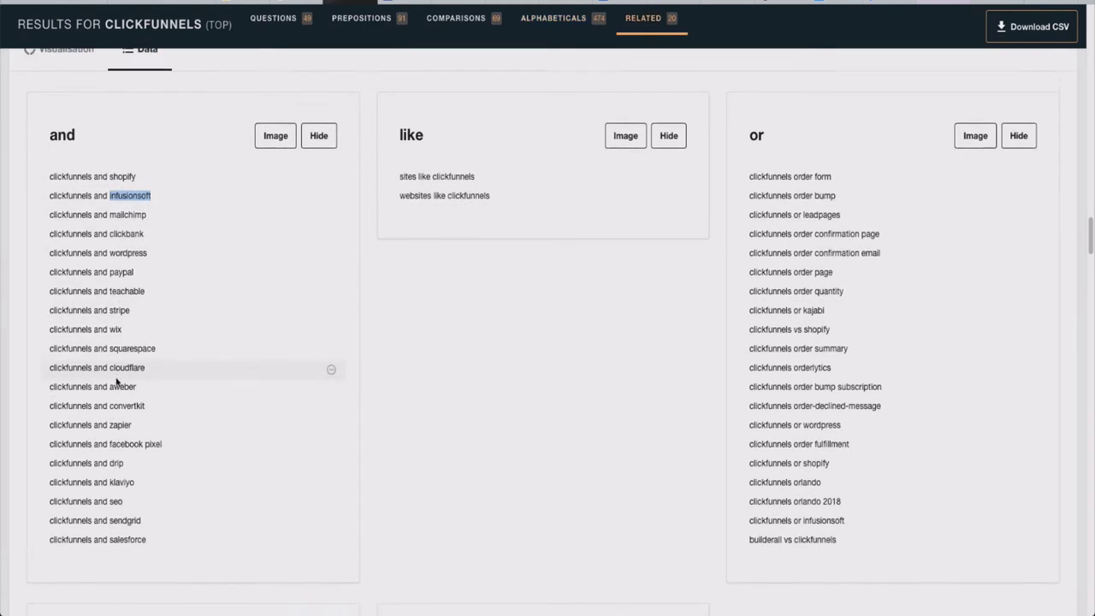
scroll(118, 381, down, 1)
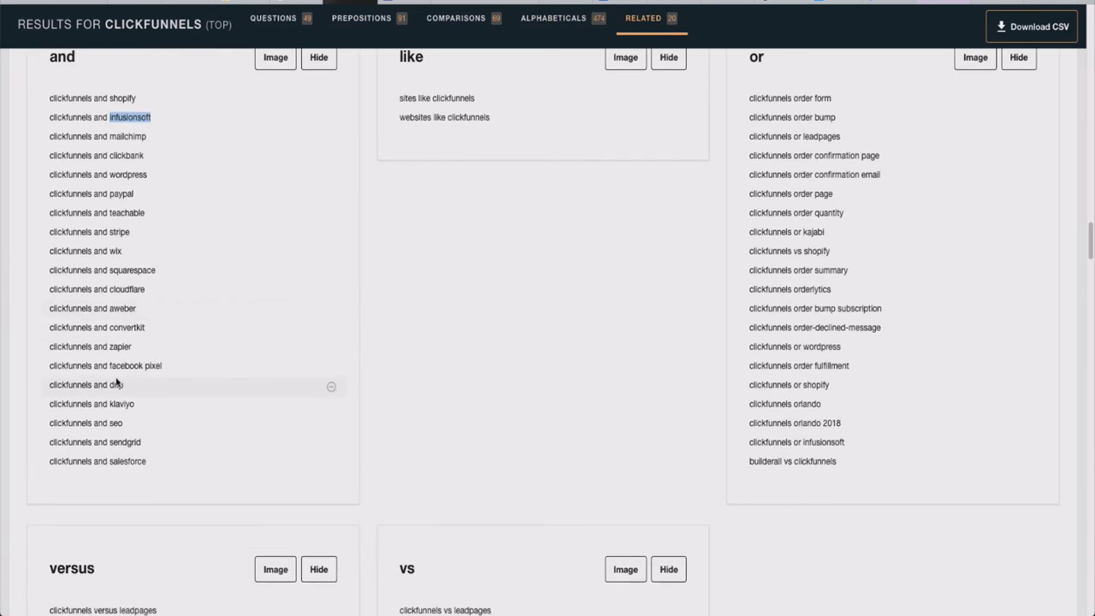
Highlight phrases such as 'clickfunnels or kajabi' in the or list, then reach the alphabeticals.
drag(774, 231, 822, 229)
click(823, 229)
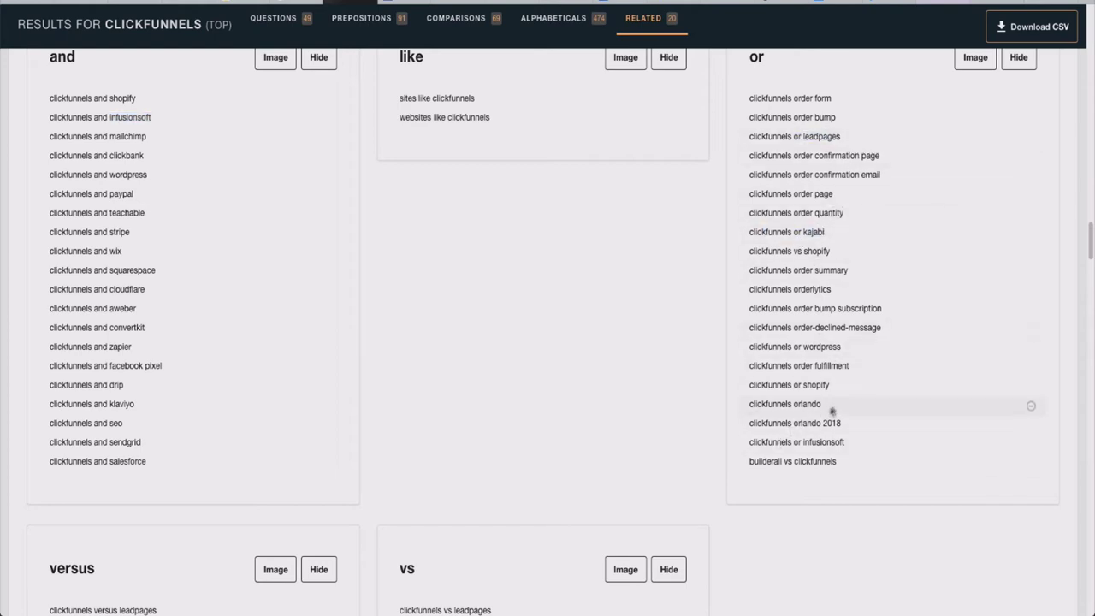
drag(811, 124, 826, 384)
click(759, 471)
drag(811, 422, 811, 456)
click(811, 457)
scroll(782, 386, down, 10)
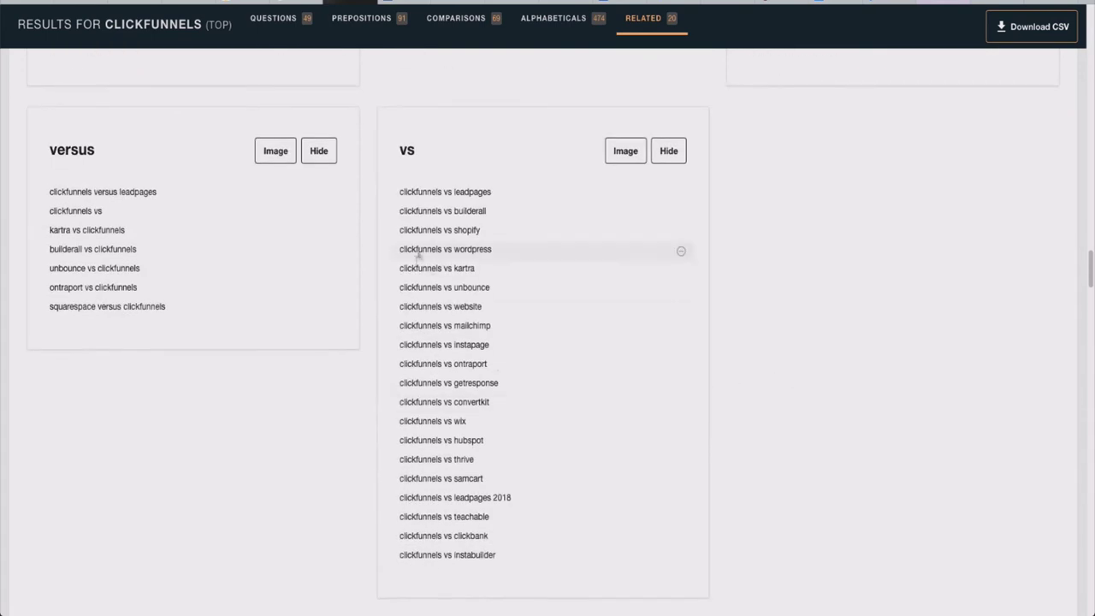
scroll(400, 351, down, 1)
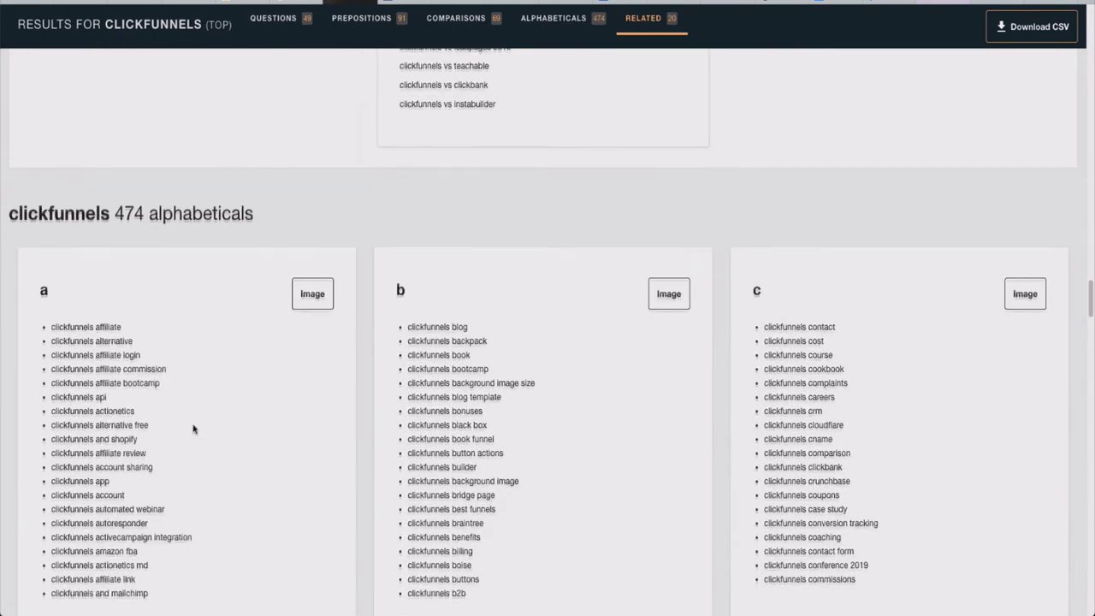
Browse the 474 alphabeticals from a to z, highlighting two phrases in the f group.
scroll(196, 424, down, 1)
scroll(196, 424, down, 1)
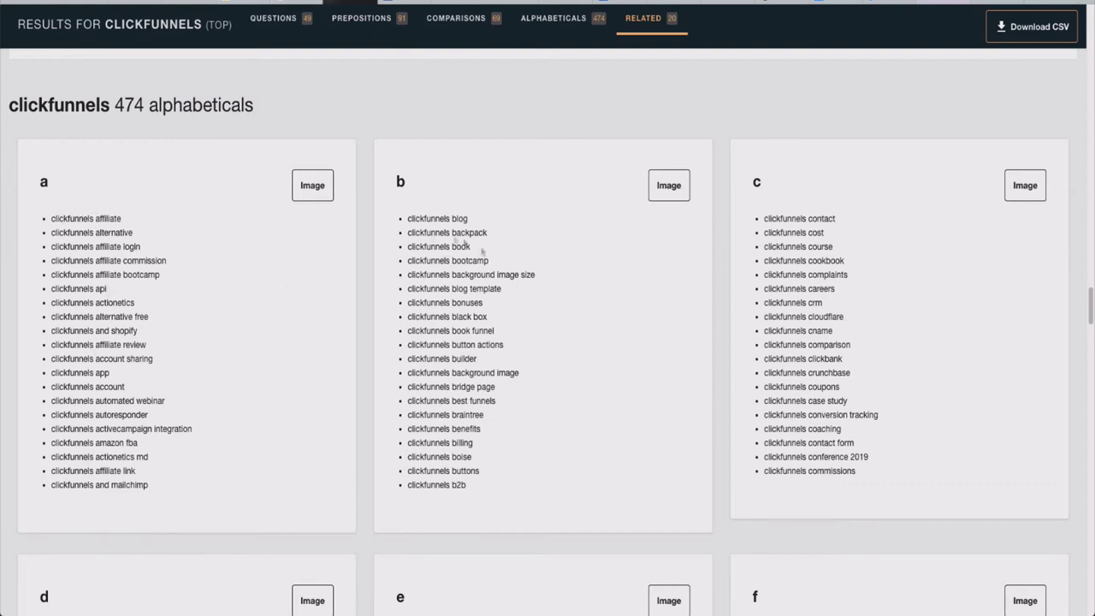
scroll(454, 334, down, 3)
scroll(456, 343, down, 3)
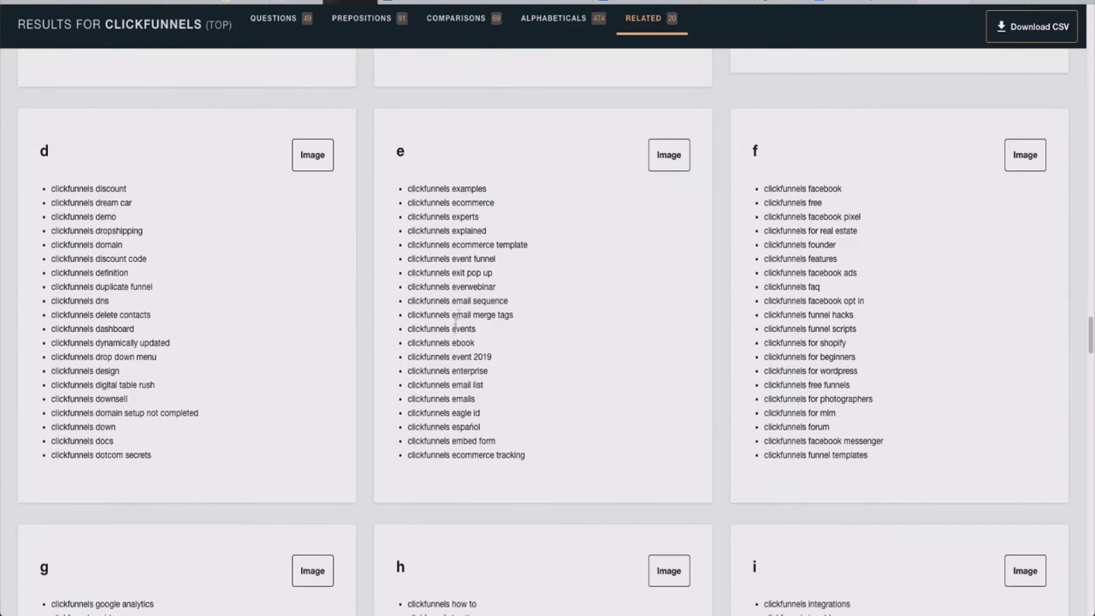
drag(770, 229, 837, 246)
click(828, 257)
scroll(753, 360, down, 20)
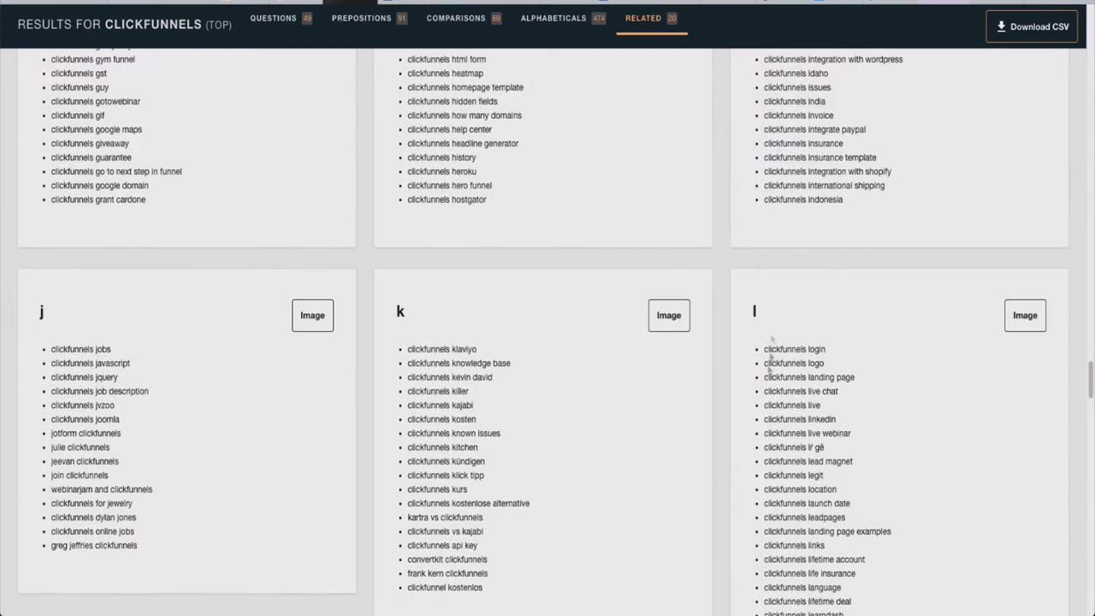
scroll(753, 374, down, 7)
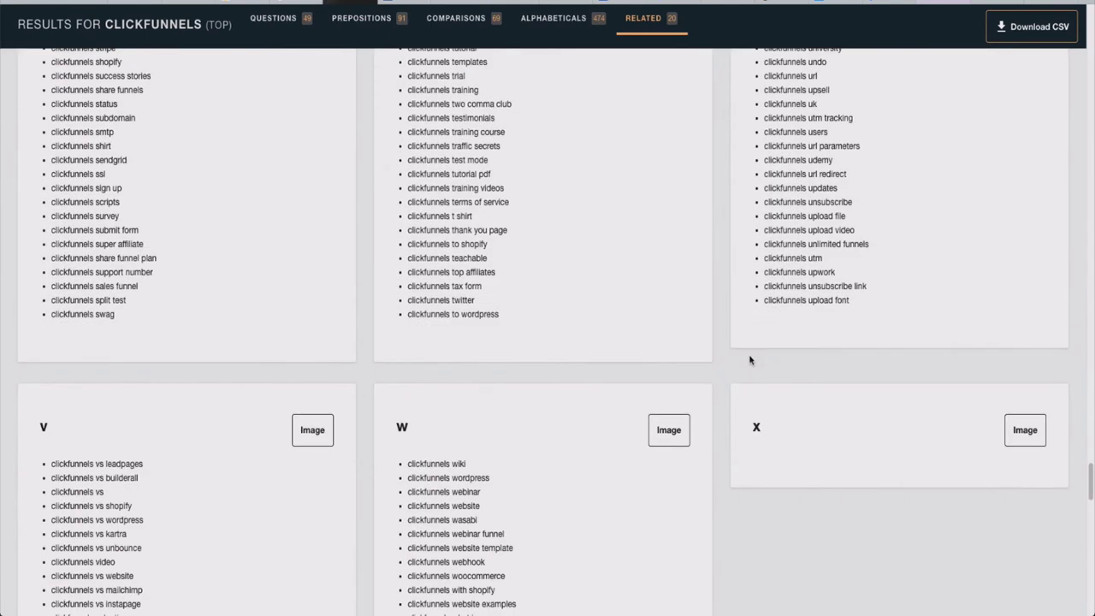
scroll(746, 350, up, 4)
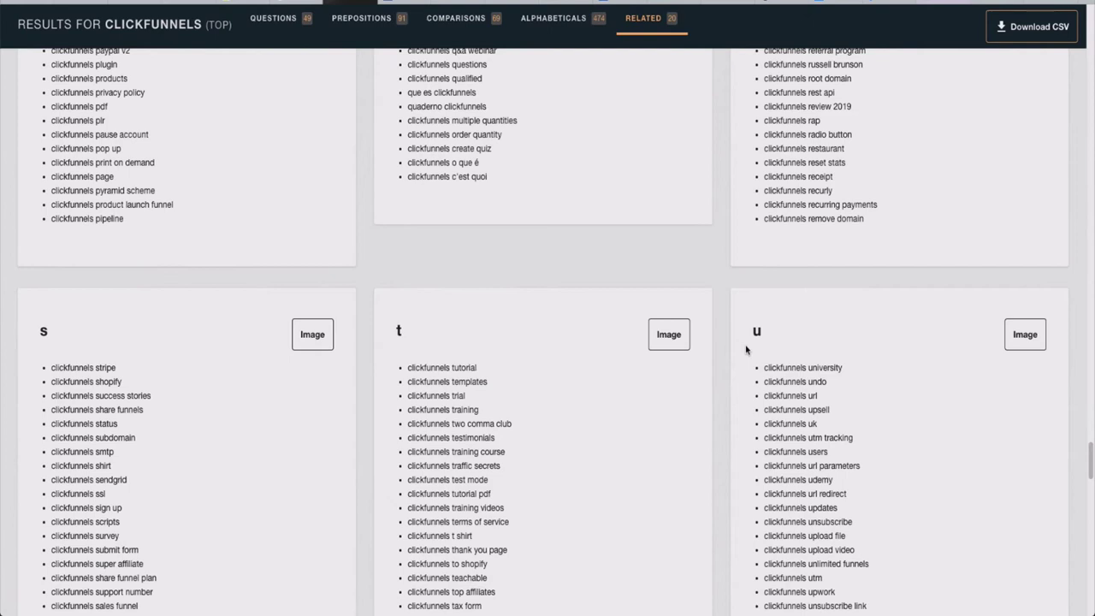
scroll(682, 403, down, 12)
scroll(135, 388, up, 3)
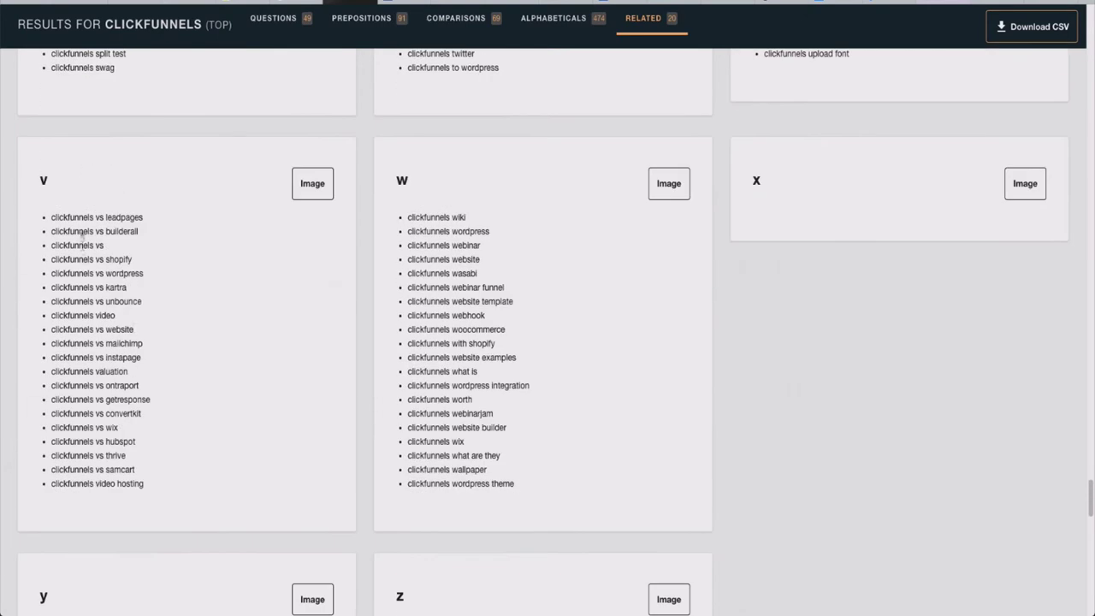
Highlight the v group's vs phrases (leadpages, builderall, shopify, wordpress) and 'clickfunnels valuation'.
drag(82, 220, 48, 179)
click(42, 181)
drag(67, 219, 115, 259)
click(53, 272)
drag(65, 231, 147, 232)
click(123, 246)
drag(63, 259, 131, 385)
click(96, 283)
click(109, 296)
click(131, 385)
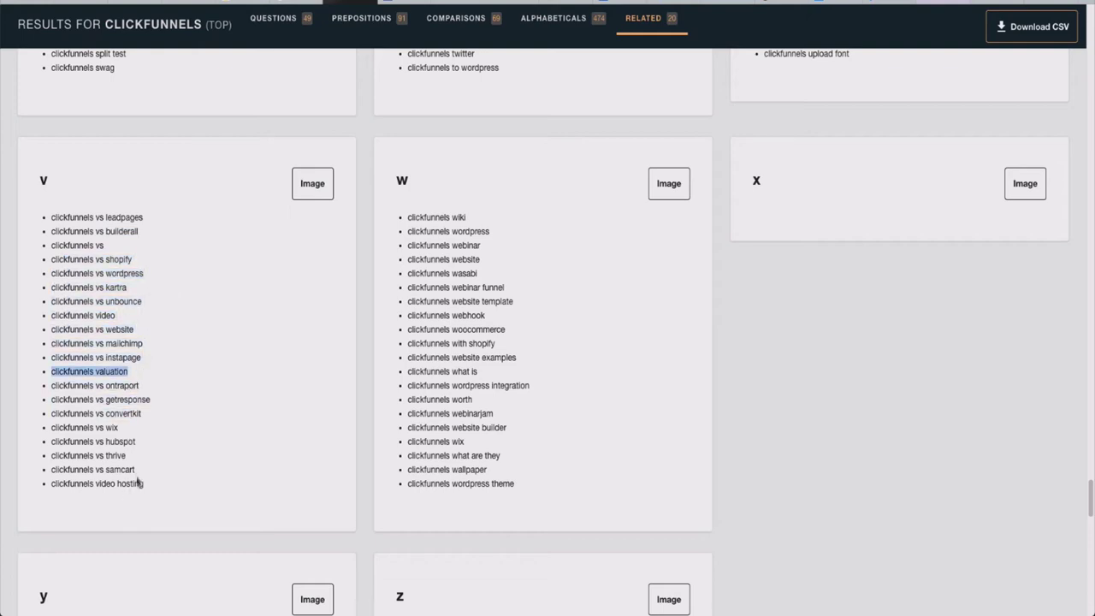
mouse_move(151, 491)
mouse_down()
mouse_move(88, 224)
mouse_move(63, 214)
mouse_move(137, 482)
mouse_up()
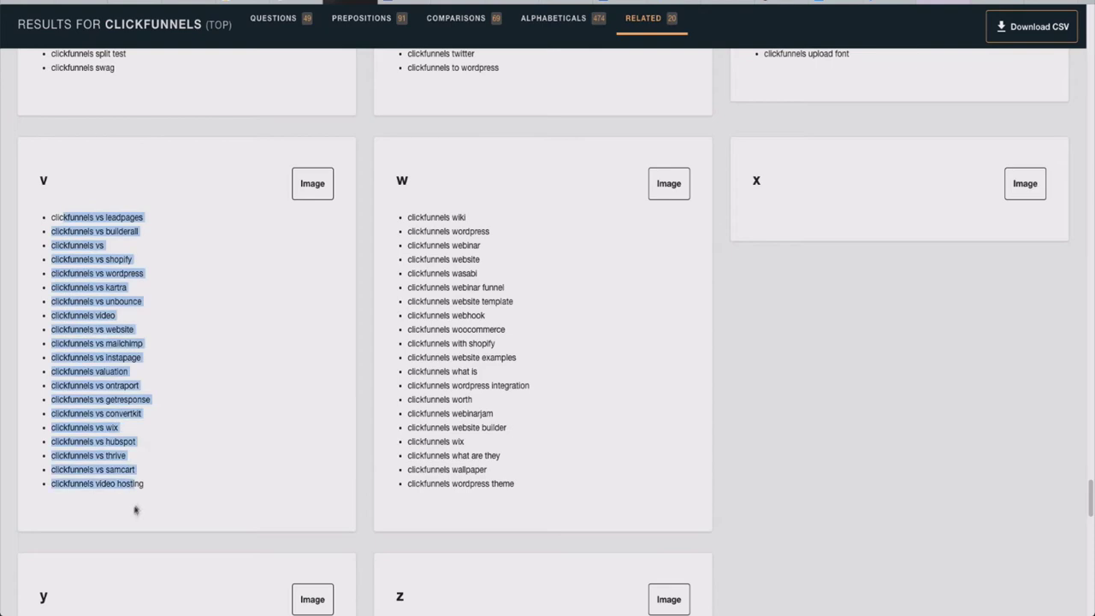
click(137, 482)
scroll(237, 476, down, 3)
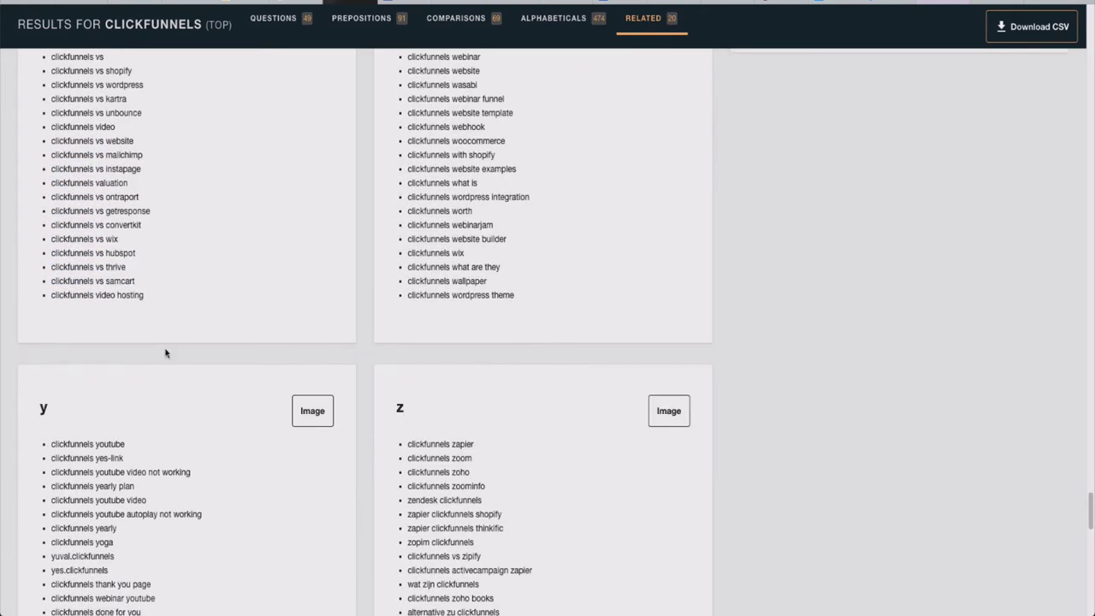
scroll(166, 352, up, 4)
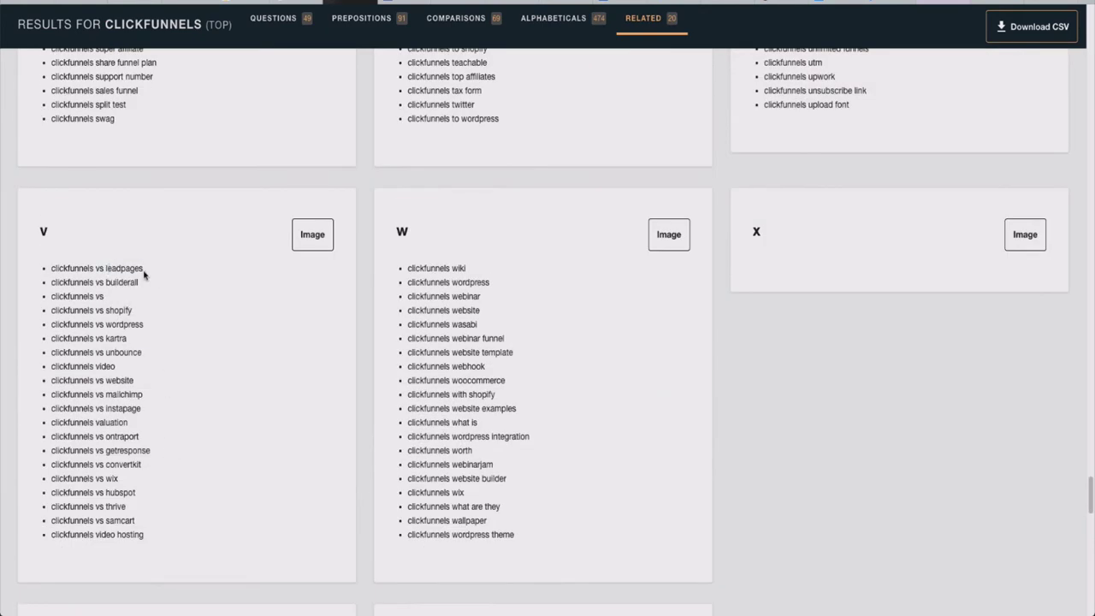
drag(99, 310, 166, 313)
click(160, 314)
scroll(284, 330, down, 3)
drag(452, 193, 495, 265)
click(480, 365)
scroll(480, 364, down, 13)
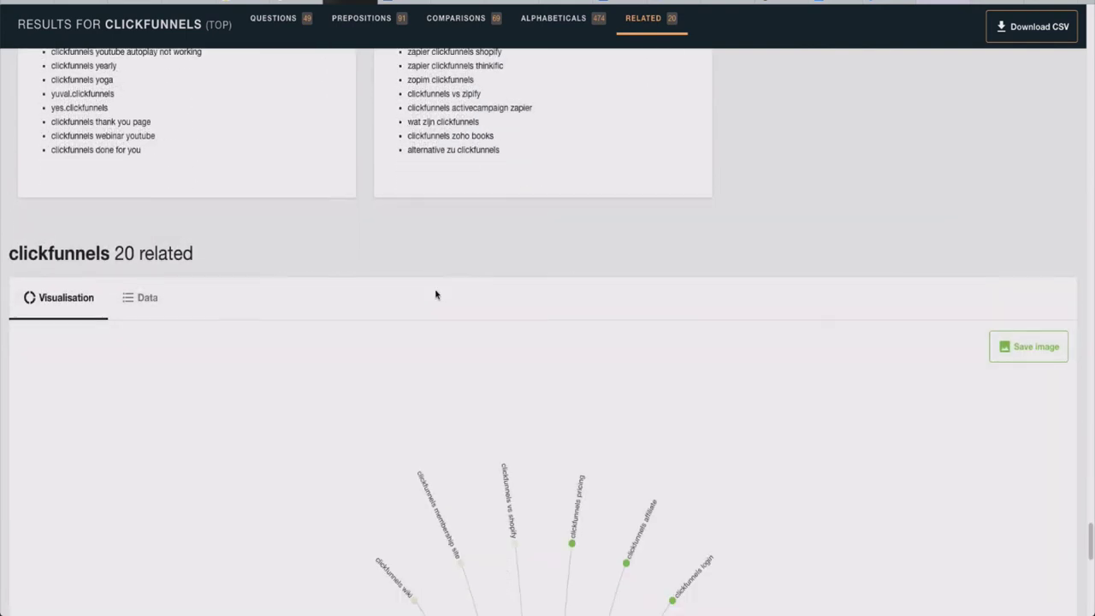
scroll(435, 293, up, 10)
scroll(470, 261, down, 3)
scroll(465, 339, up, 3)
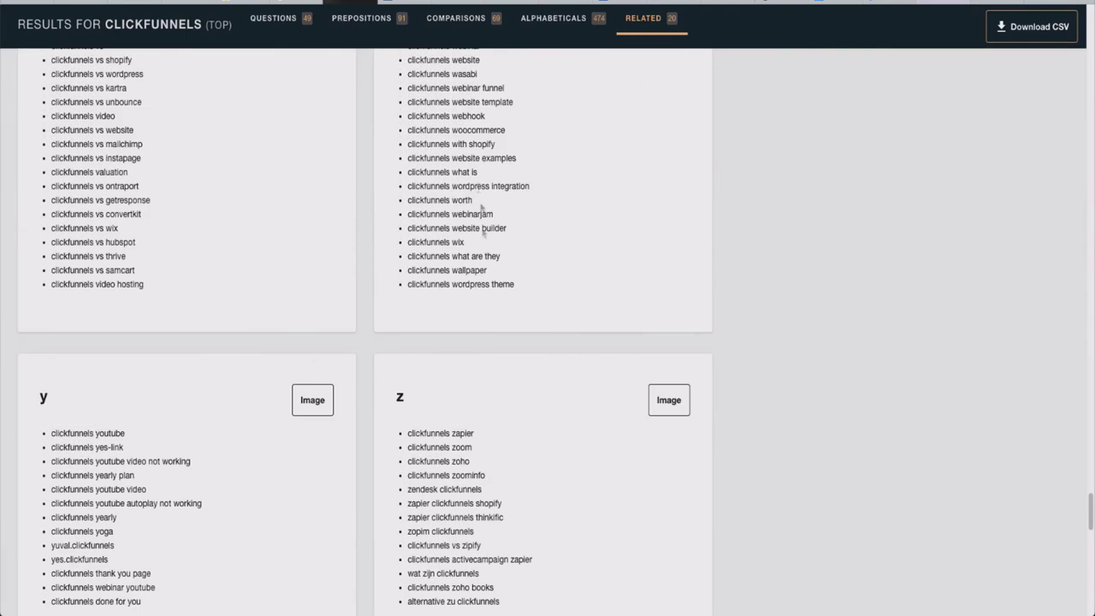
scroll(484, 266, up, 2)
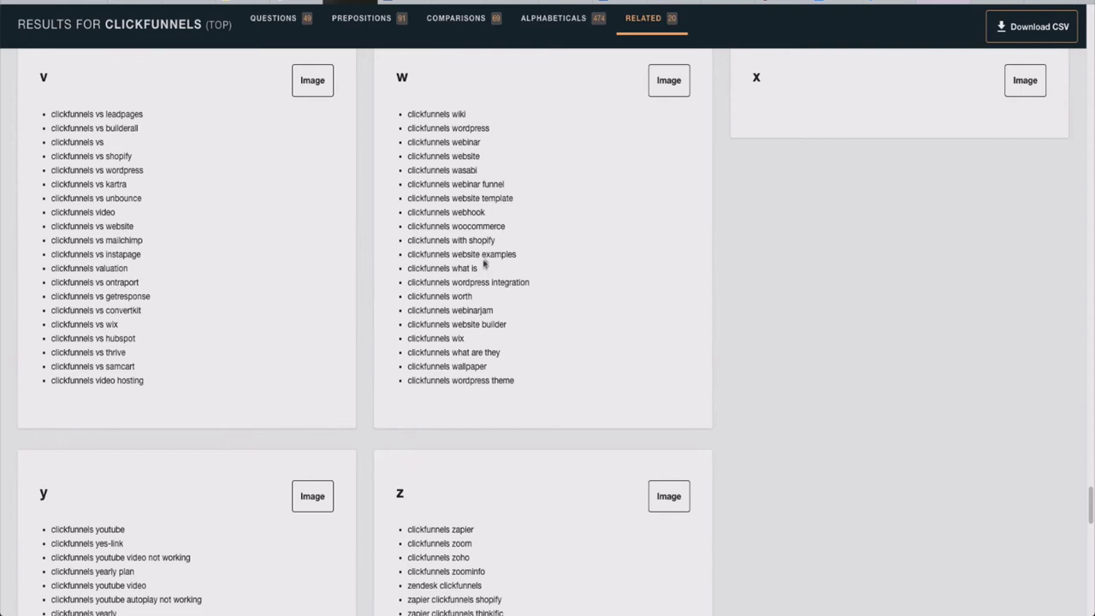
drag(409, 180, 449, 170)
click(482, 172)
drag(483, 171, 452, 169)
click(453, 170)
triple_click(468, 169)
click(481, 169)
drag(482, 169, 448, 169)
Switch the 20 related clickfunnels keywords to the Data list and return to the report top.
scroll(520, 209, down, 8)
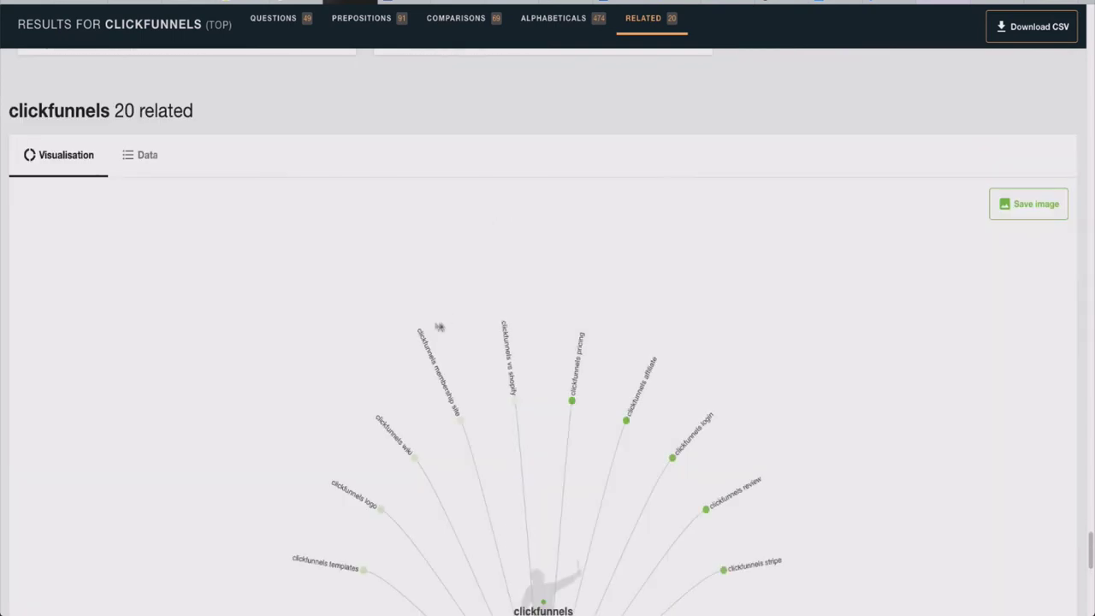
click(142, 155)
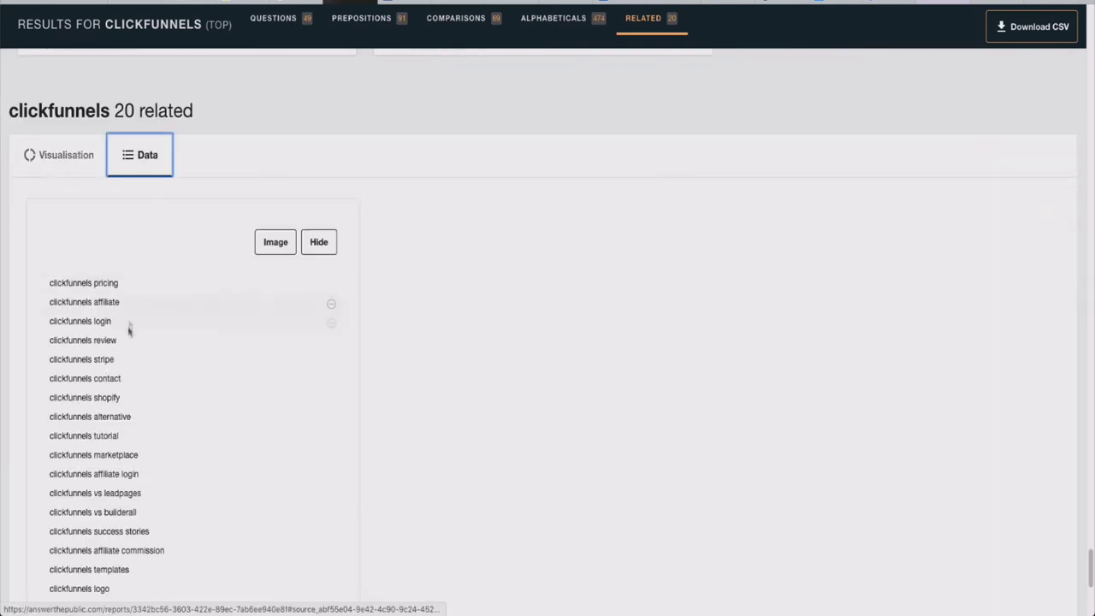
scroll(130, 315, down, 5)
scroll(130, 317, up, 20)
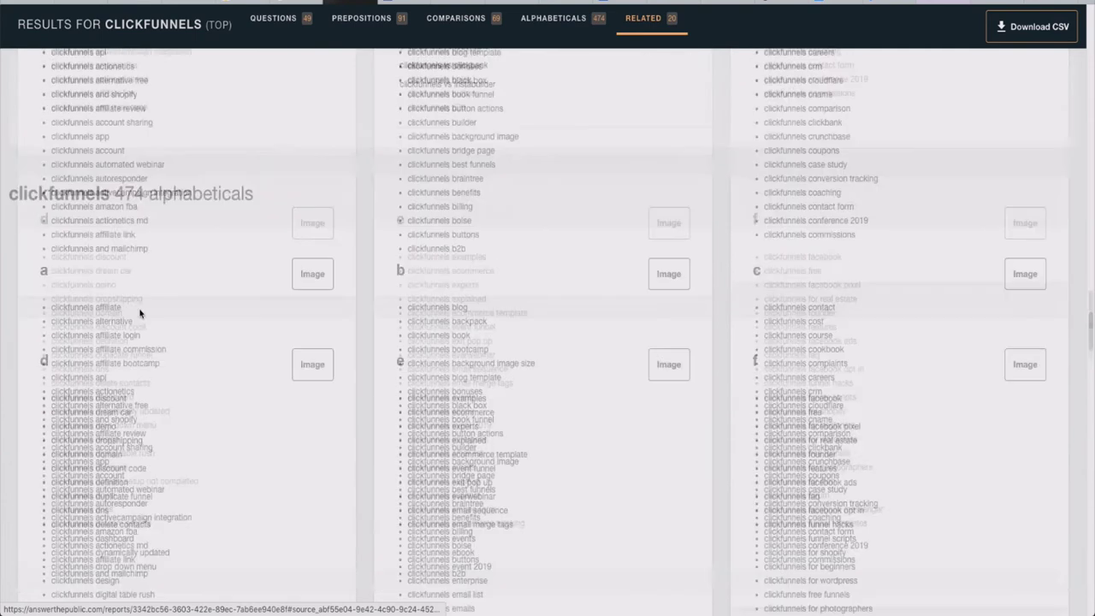
scroll(141, 315, up, 20)
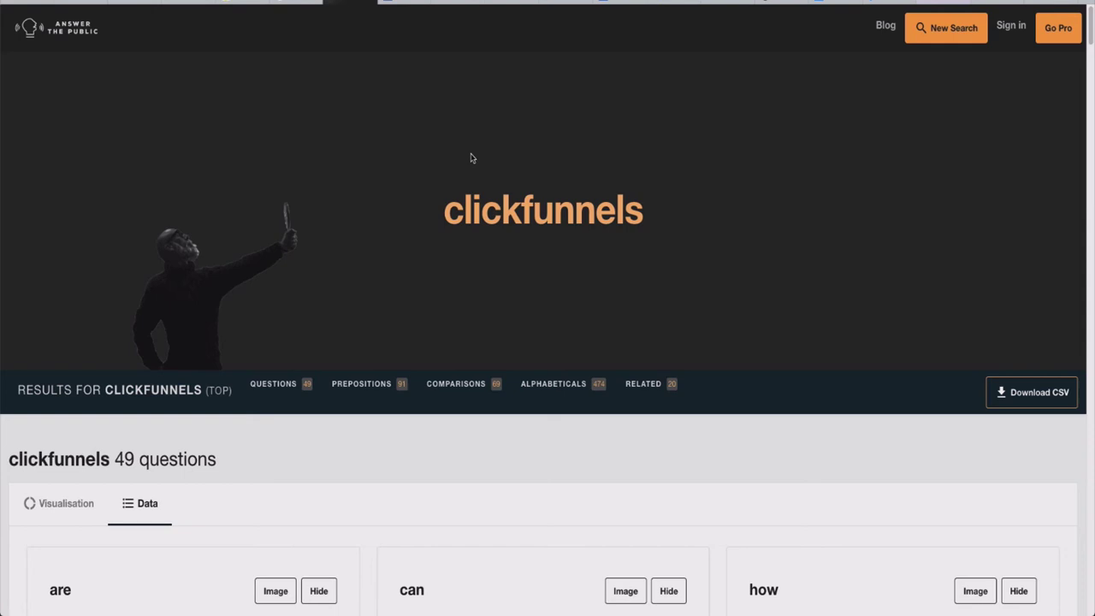
scroll(475, 291, down, 4)
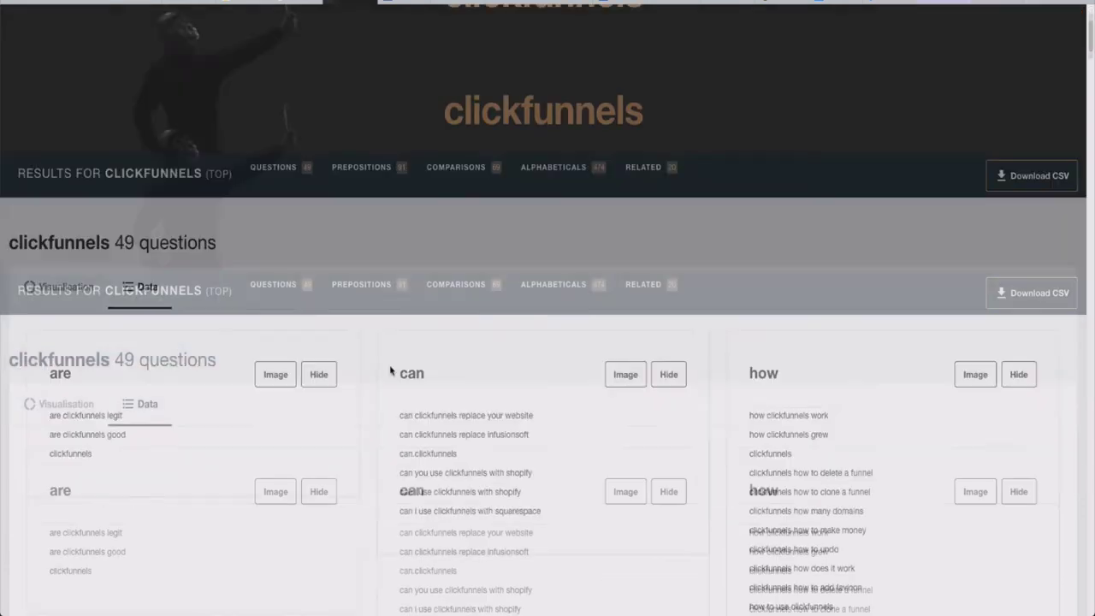
scroll(325, 391, down, 8)
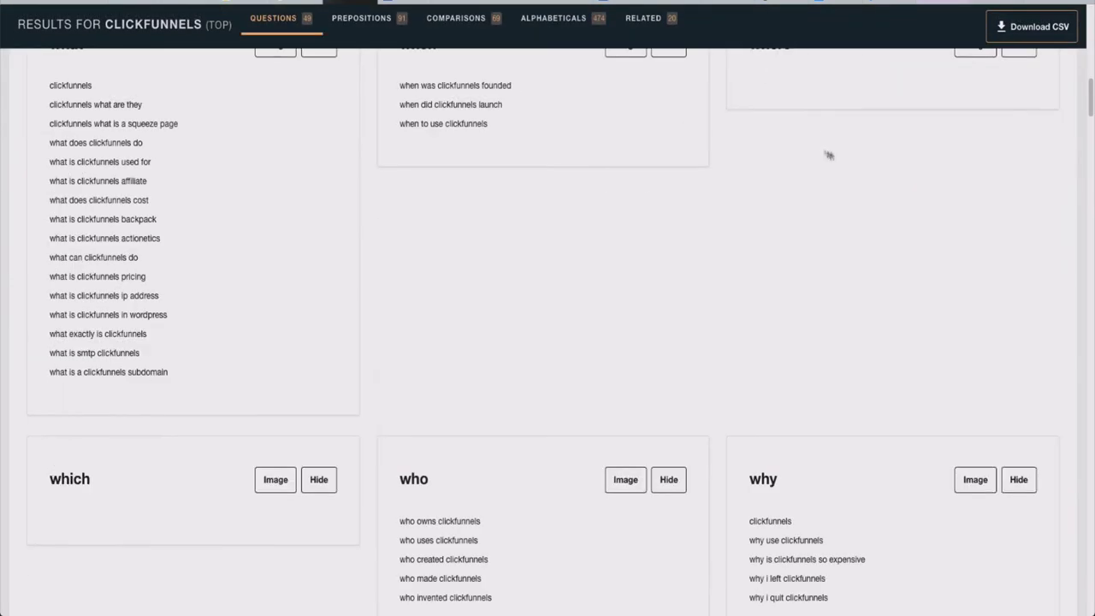
scroll(465, 467, down, 3)
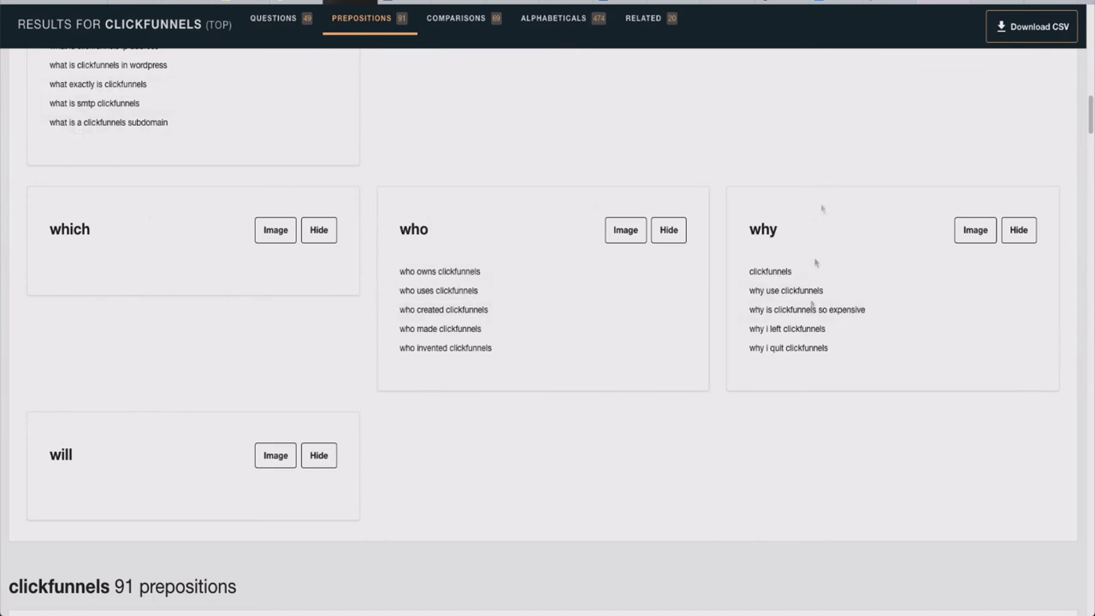
scroll(580, 384, down, 11)
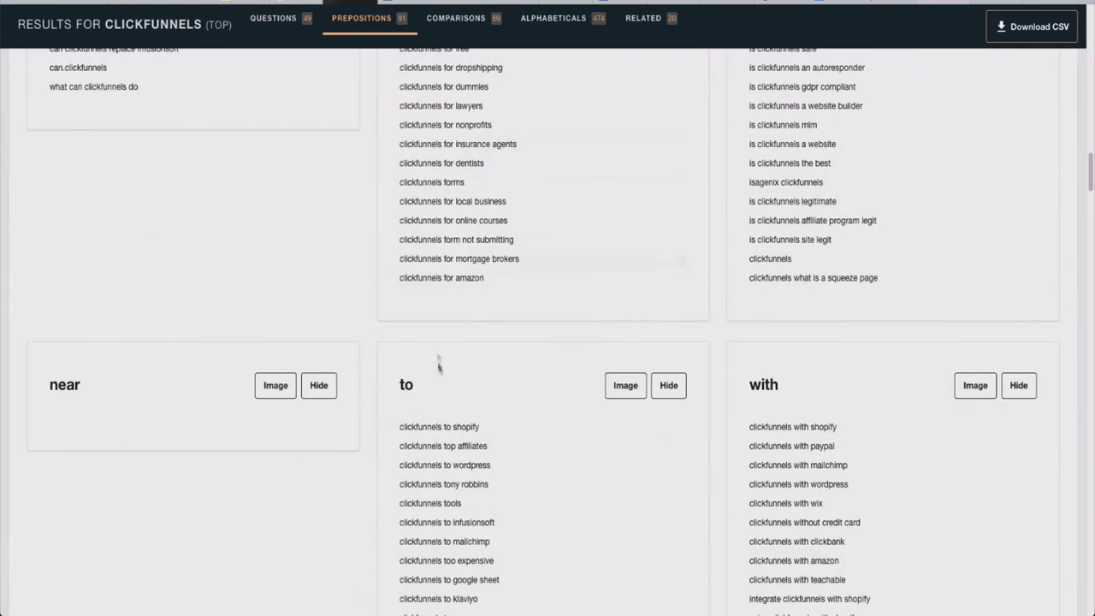
scroll(432, 590, down, 3)
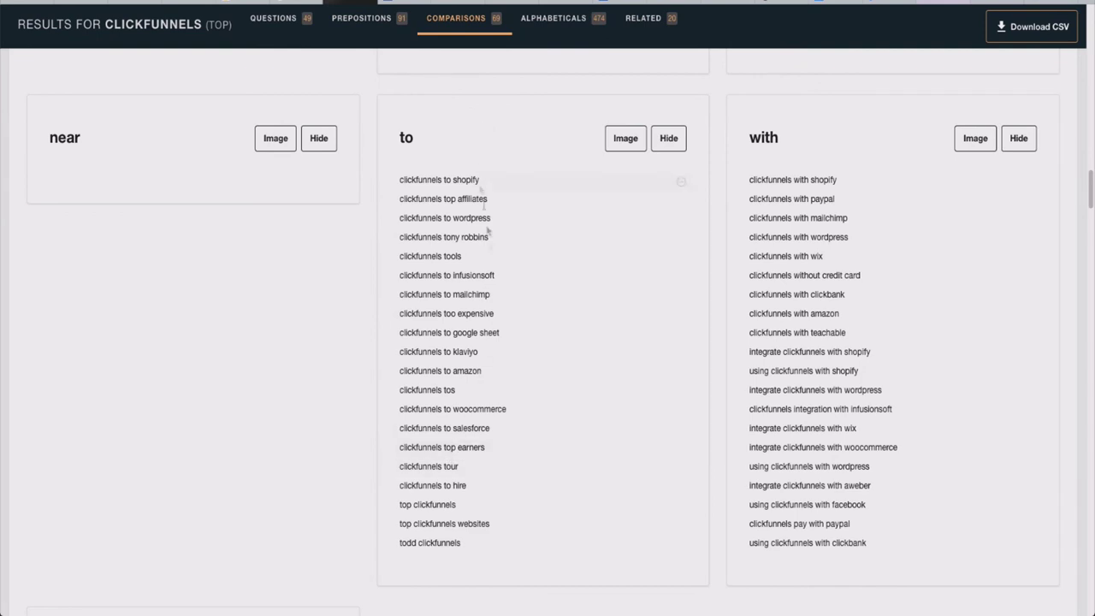
scroll(489, 351, up, 4)
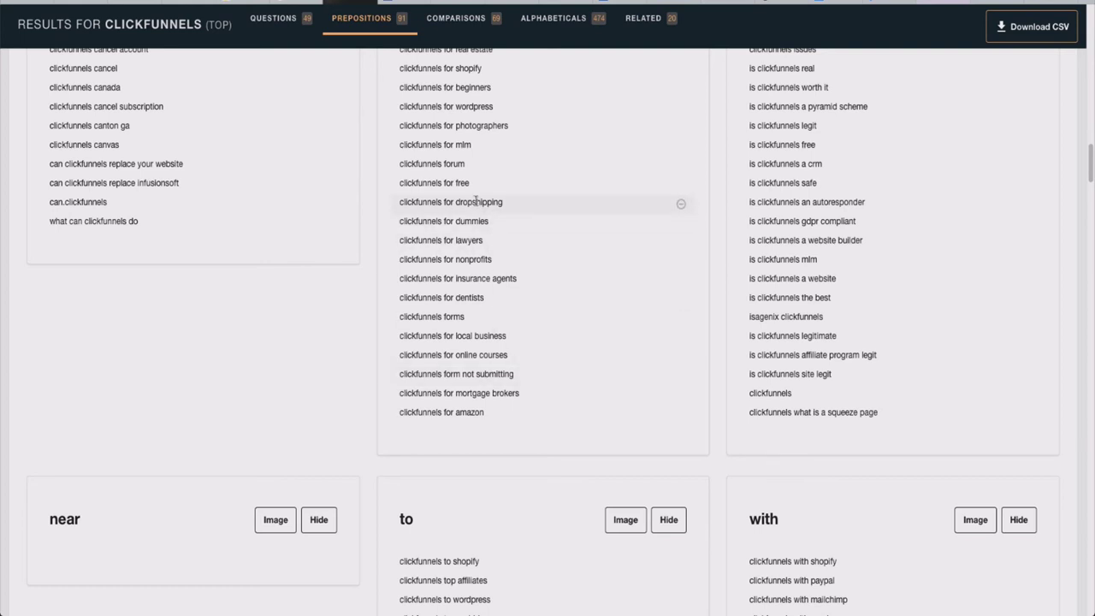
scroll(472, 277, up, 3)
scroll(459, 329, up, 10)
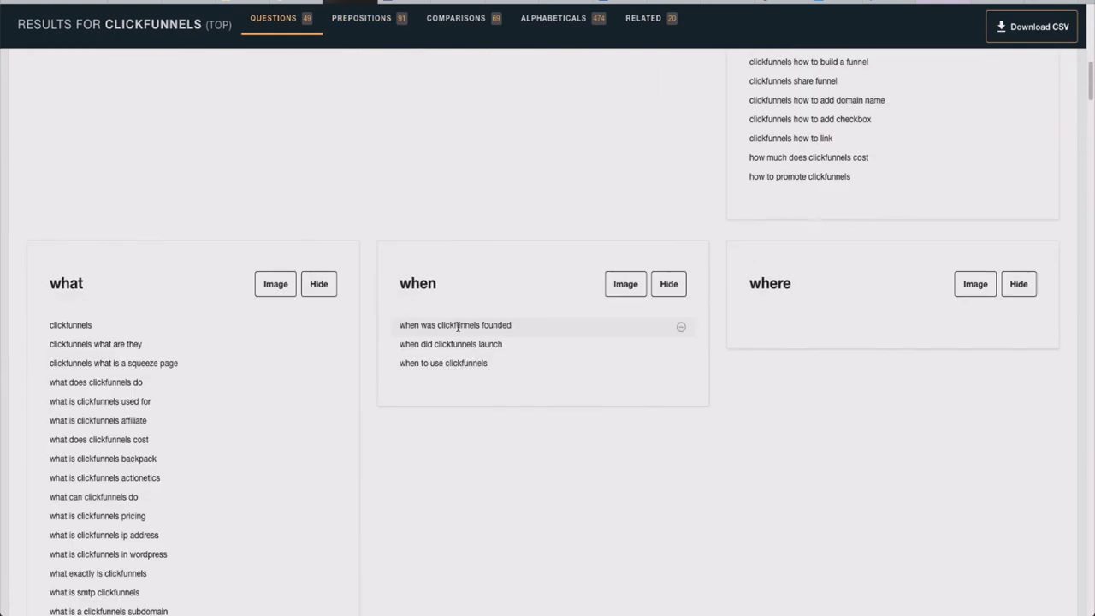
scroll(458, 328, up, 8)
scroll(435, 300, down, 20)
scroll(493, 310, up, 20)
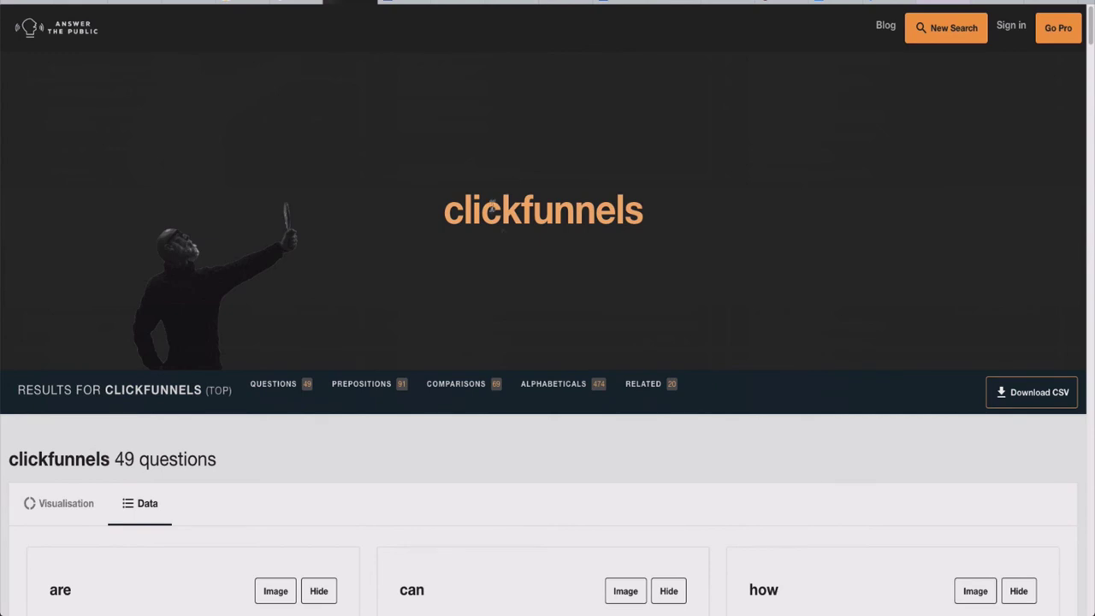
scroll(374, 391, down, 8)
scroll(364, 391, up, 6)
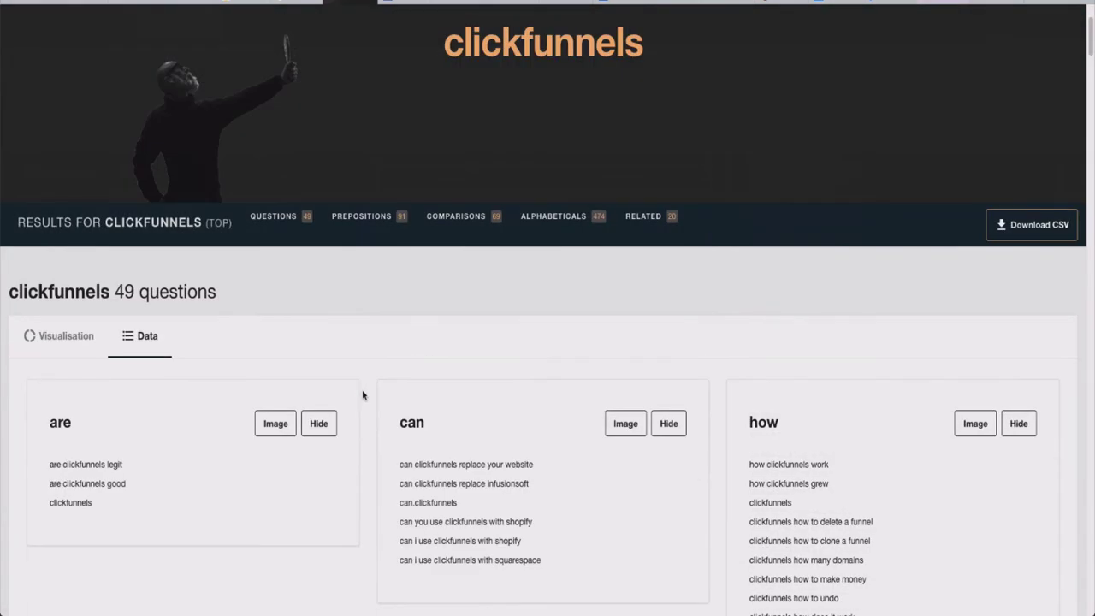
scroll(364, 394, down, 2)
scroll(365, 395, up, 2)
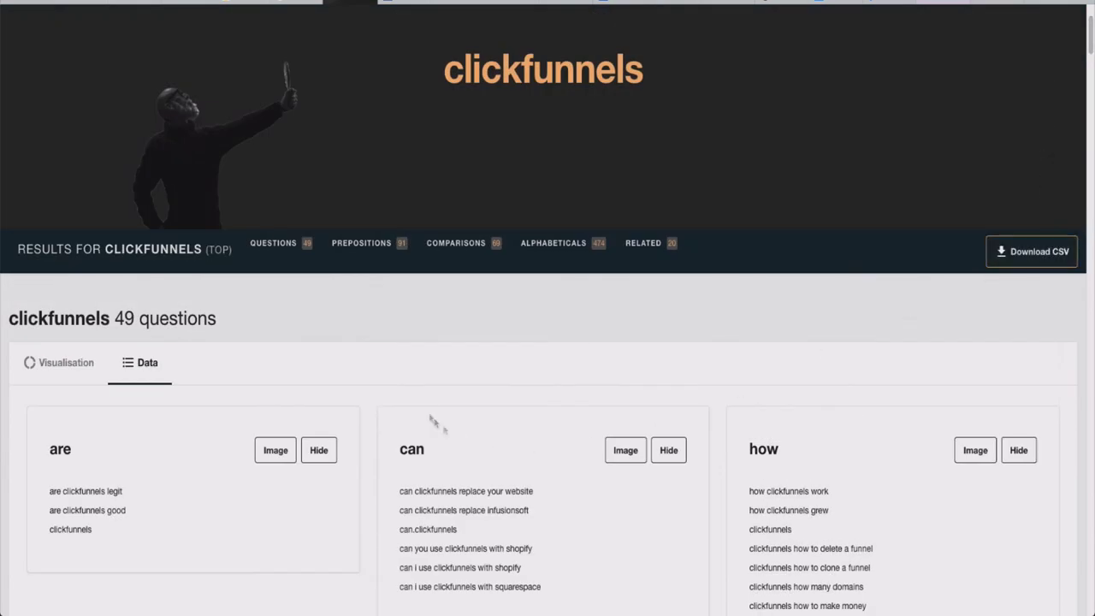
scroll(409, 397, down, 6)
scroll(410, 398, down, 3)
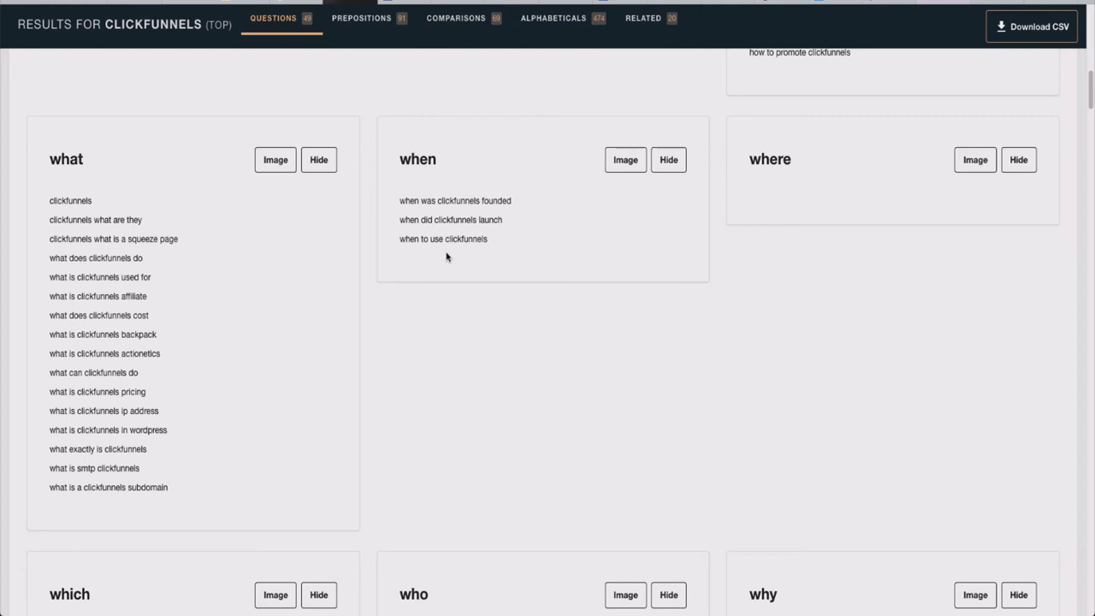
scroll(118, 248, down, 1)
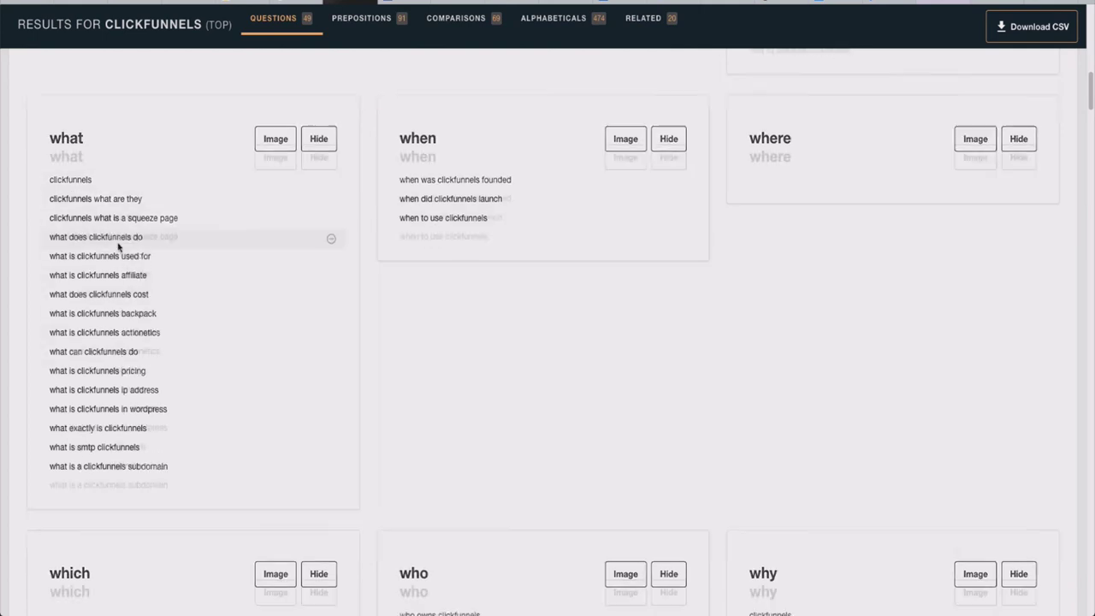
scroll(119, 248, down, 2)
scroll(146, 283, up, 10)
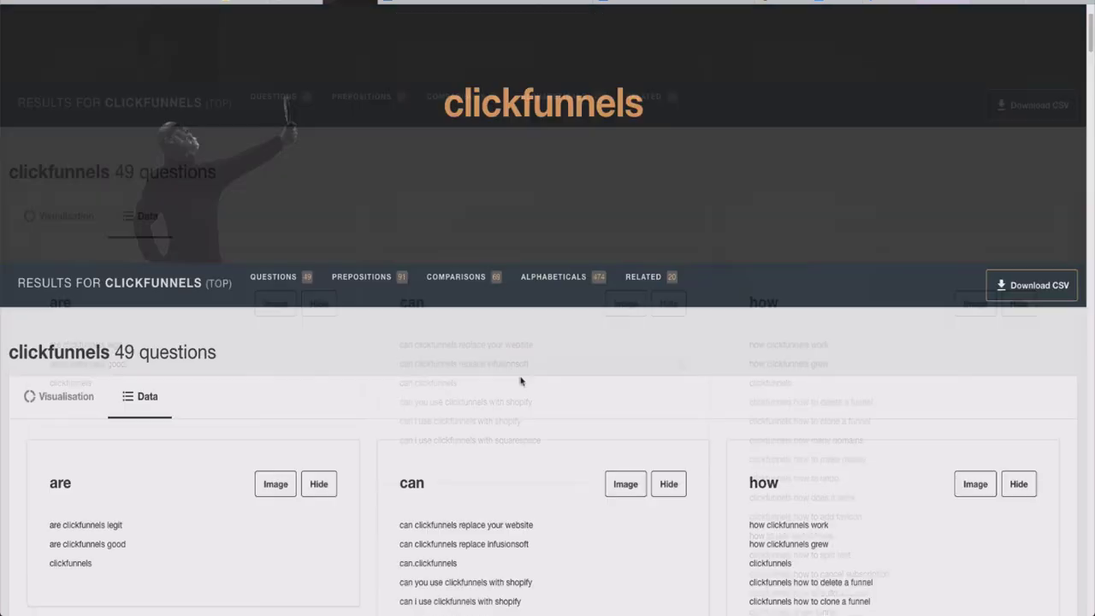
scroll(140, 485, down, 4)
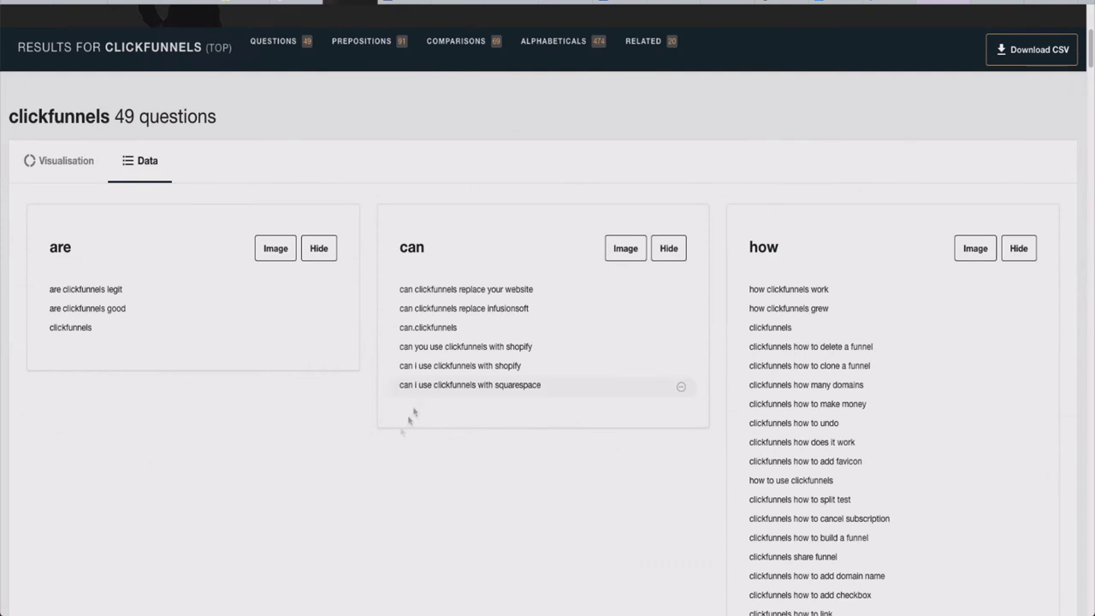
scroll(403, 432, up, 4)
drag(644, 217, 505, 219)
click(482, 221)
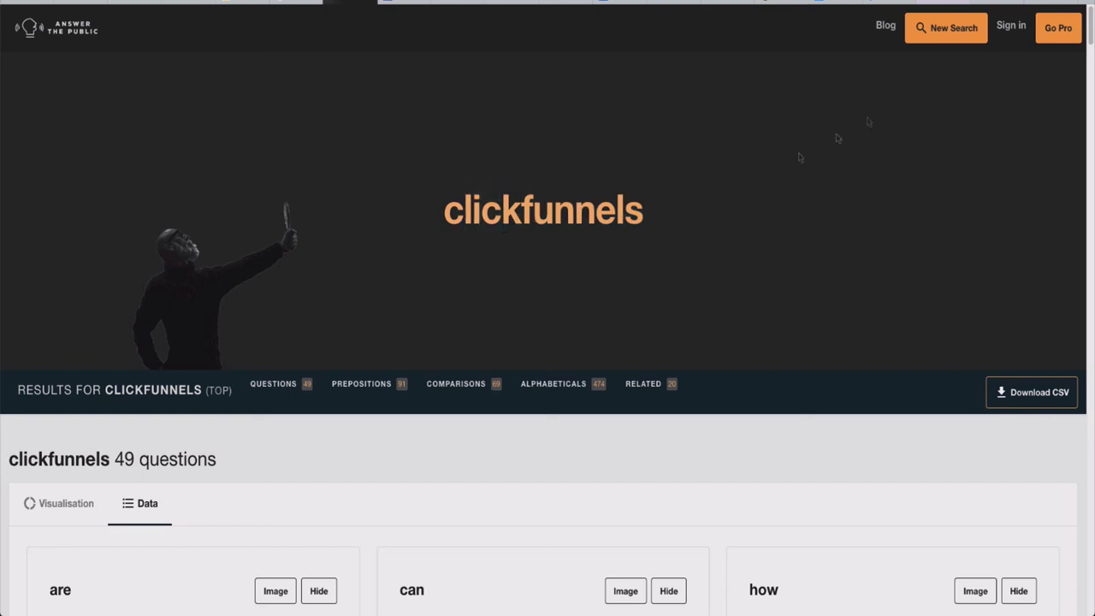
drag(455, 215, 575, 212)
drag(439, 216, 682, 242)
scroll(707, 359, down, 5)
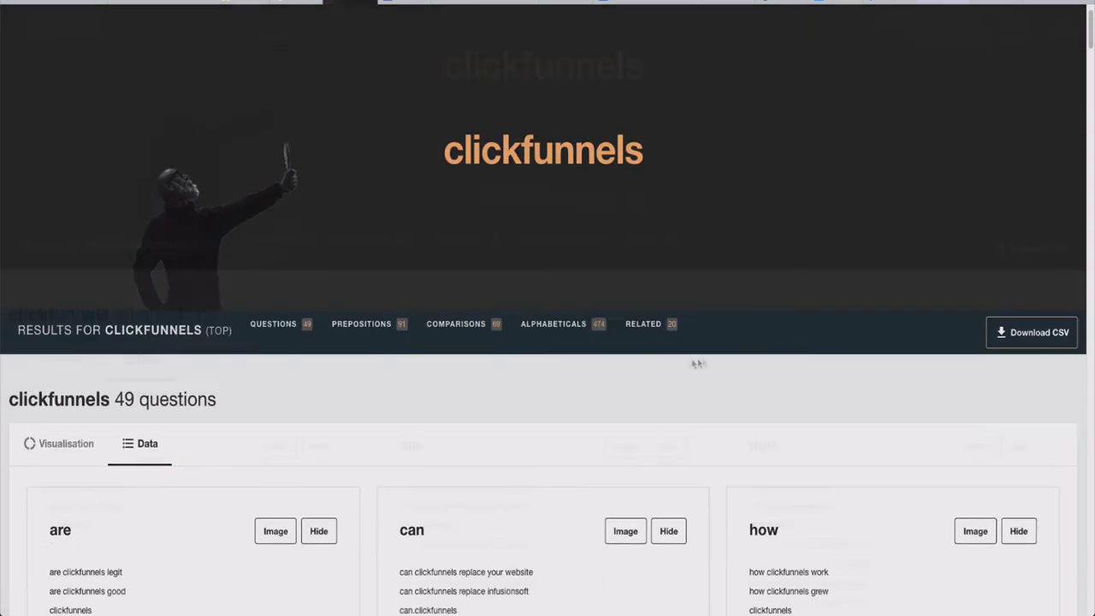
scroll(631, 311, up, 5)
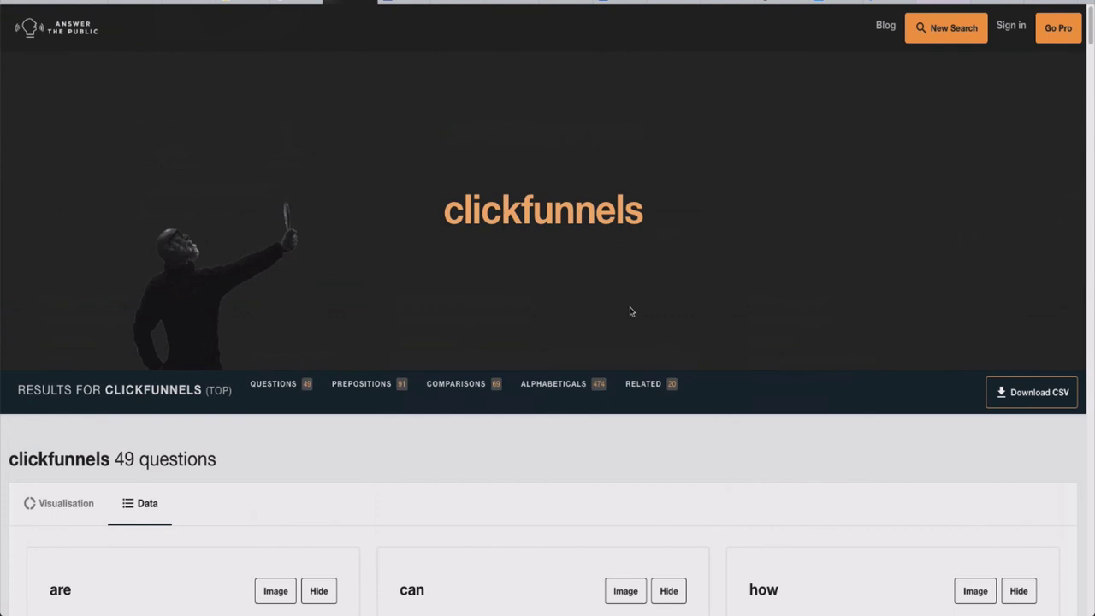